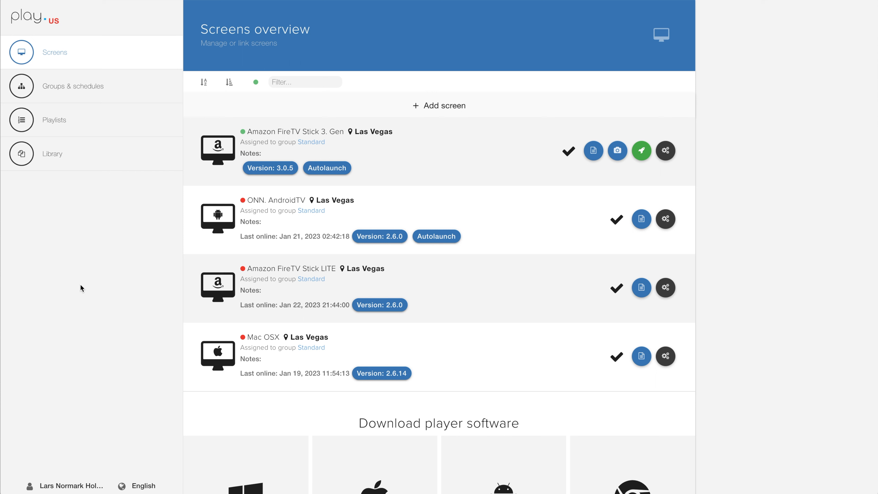
- Upload ad1-16-9.jpg, ad2-16-9.jpg and ad3-16-9.jpg into the library's Advertising folder
left_click(61, 158)
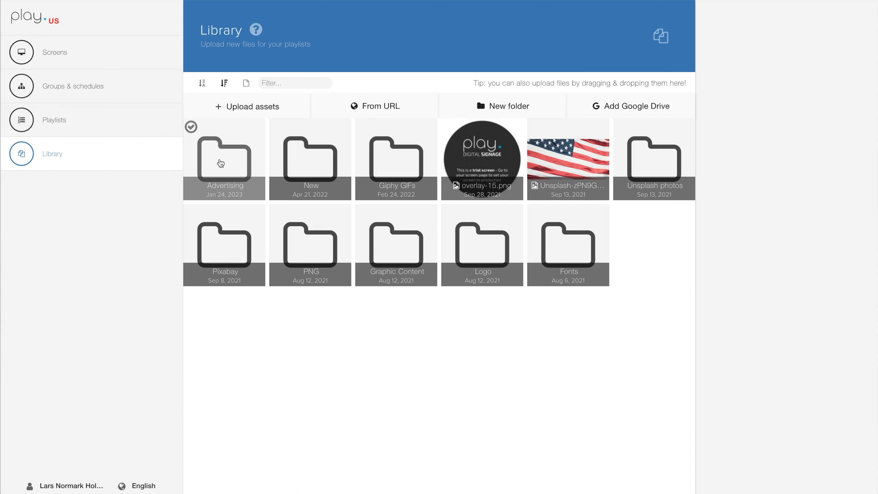
left_click(222, 163)
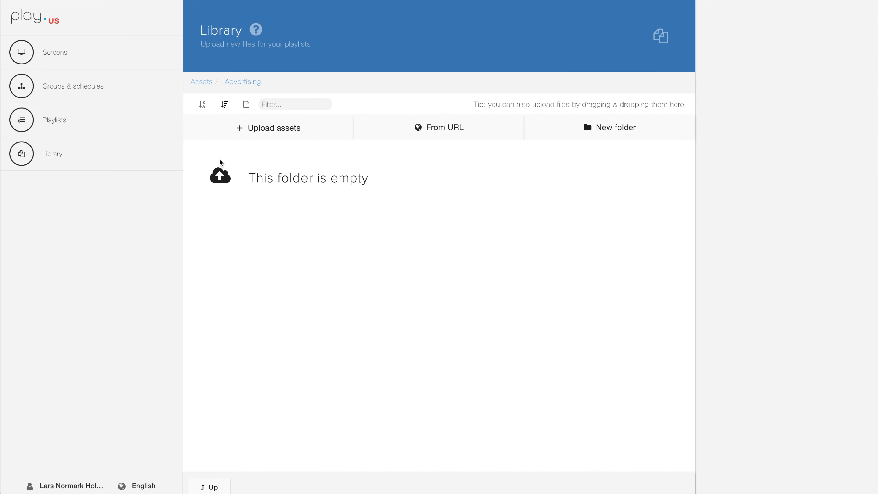
left_click(278, 137)
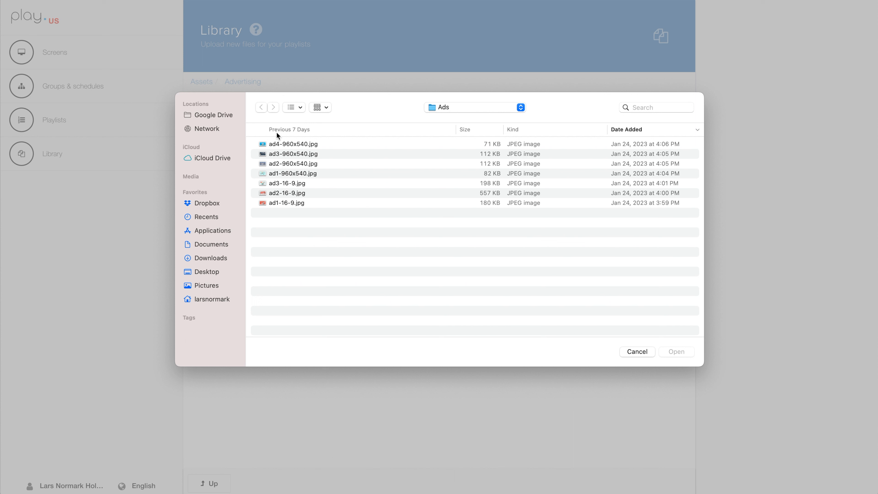
left_click(268, 184)
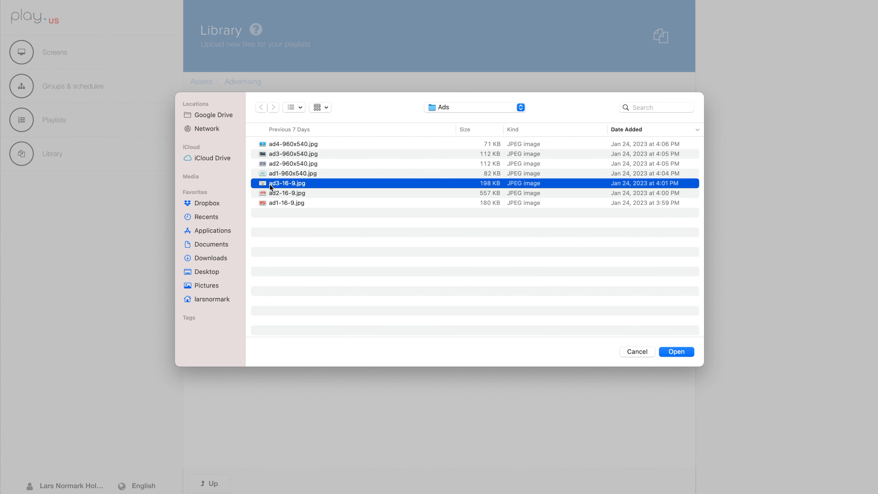
left_click(279, 202, "shift")
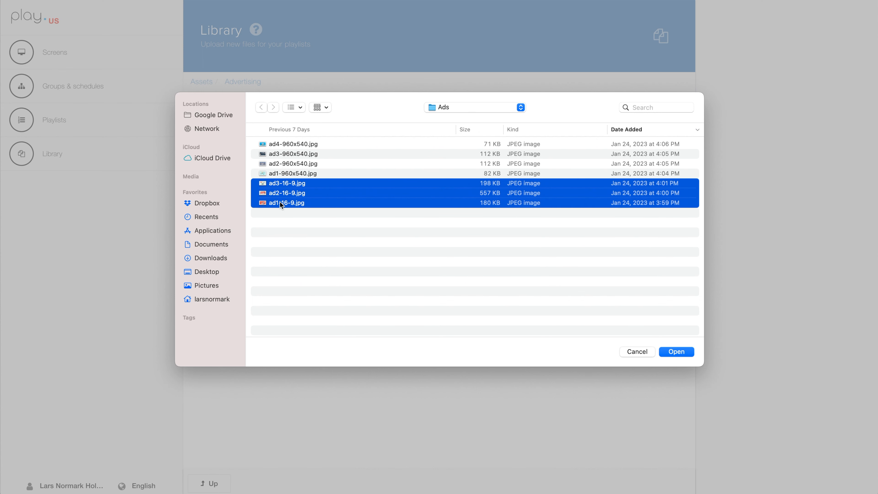
left_click(678, 351)
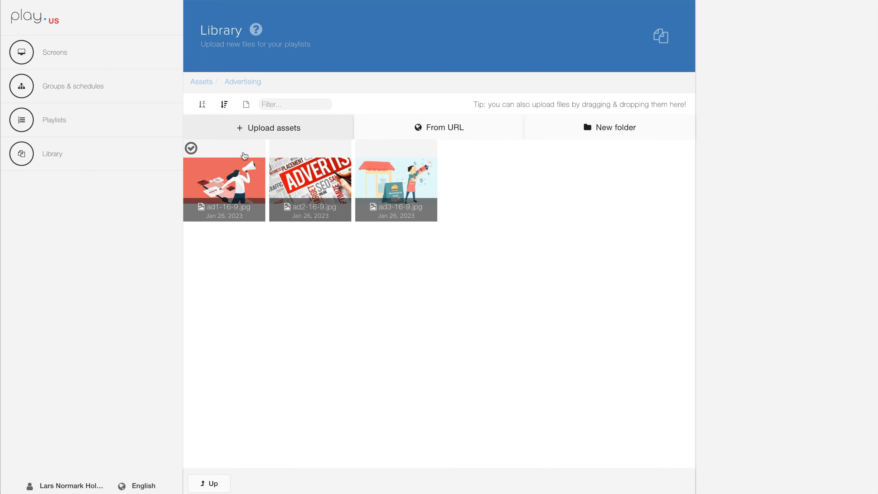
- Create a playlist named Customer 1 with the 16:9 aspect ratio and single-zone layout
left_click(131, 119)
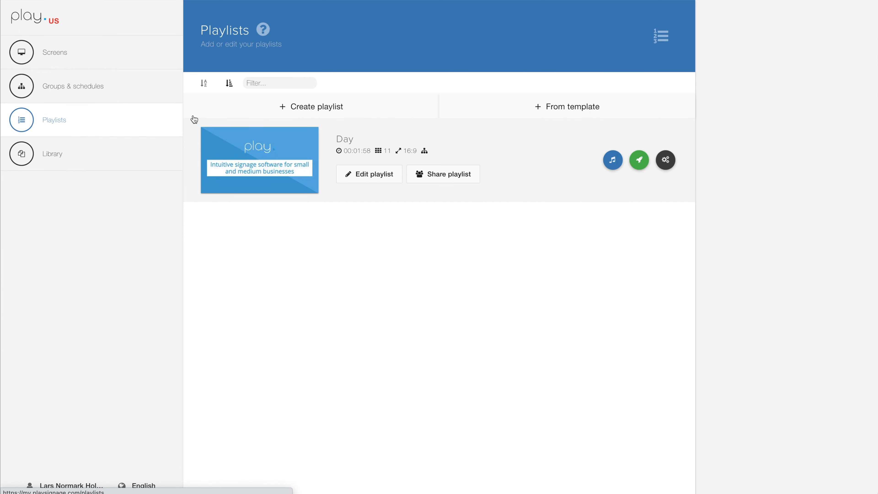
left_click(312, 107)
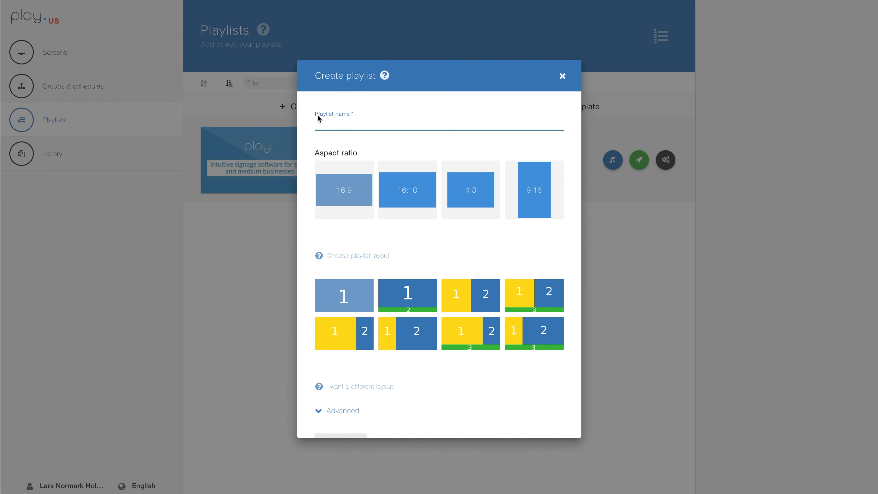
type("Customer")
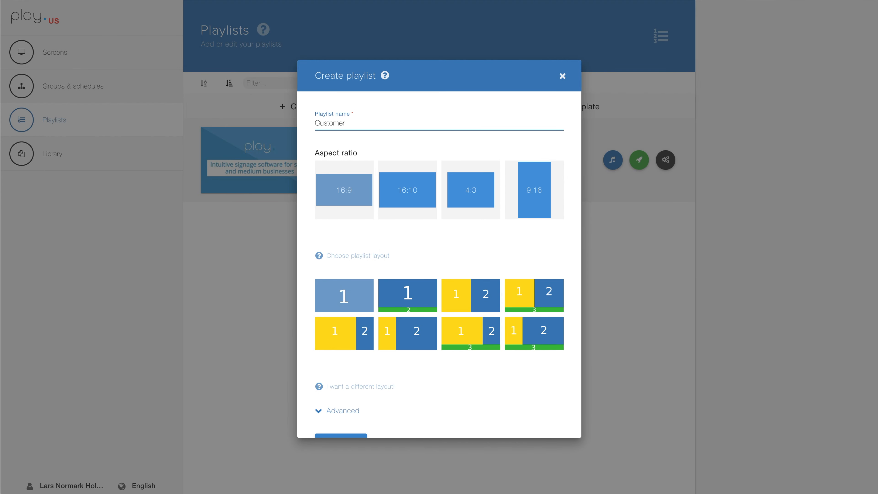
type(" 1")
scroll(413, 249, "down", 2)
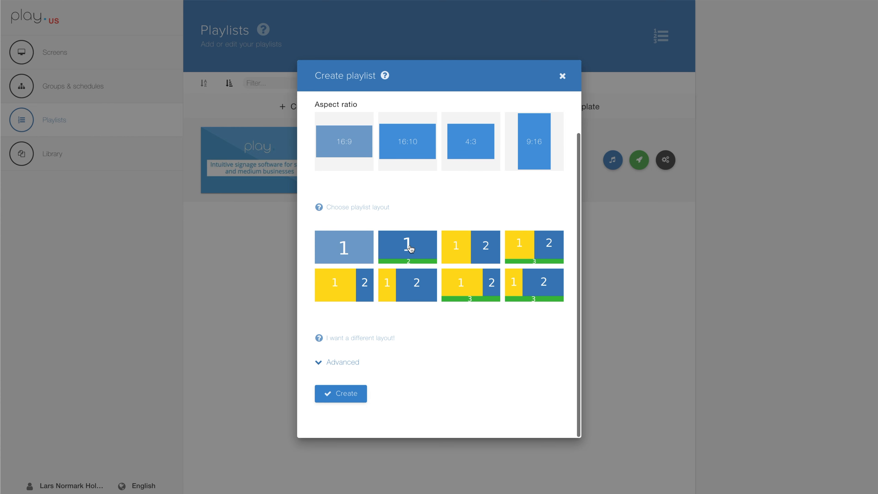
left_click(358, 399)
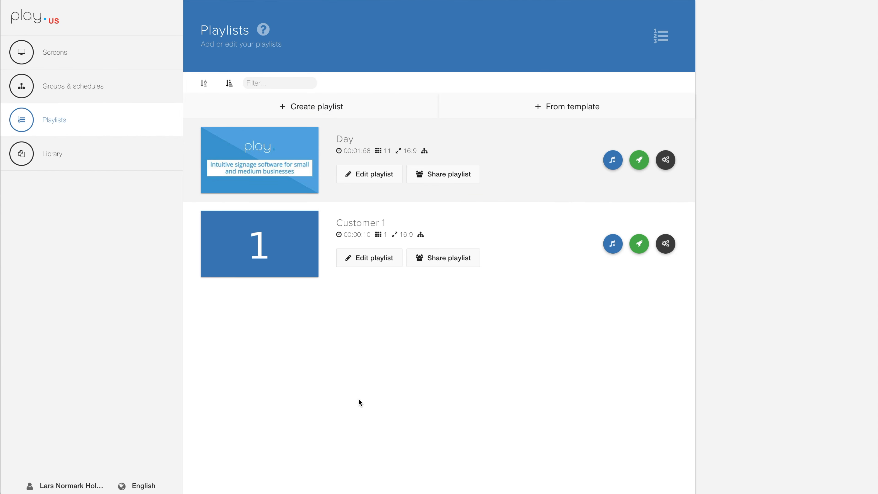
- Create a second 16:9 single-zone playlist named Customer 2
left_click(325, 103)
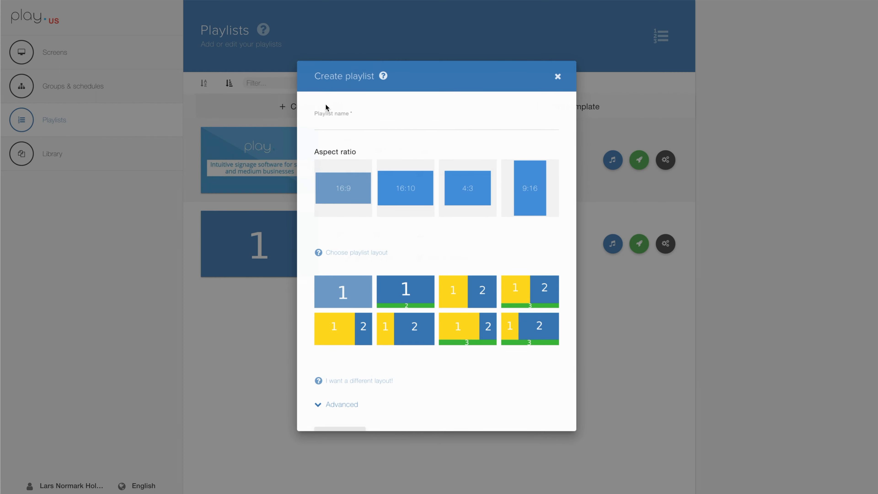
type("Cust")
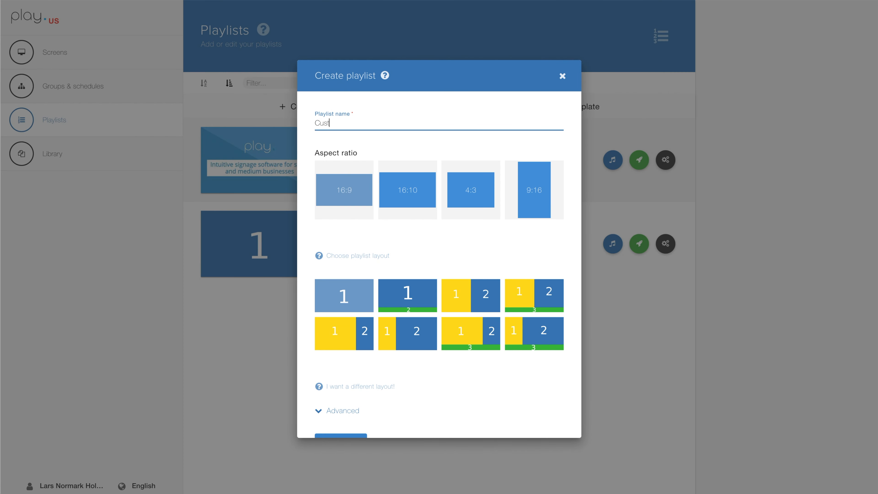
type("omer 2")
scroll(355, 410, "down", 2)
left_click(342, 394)
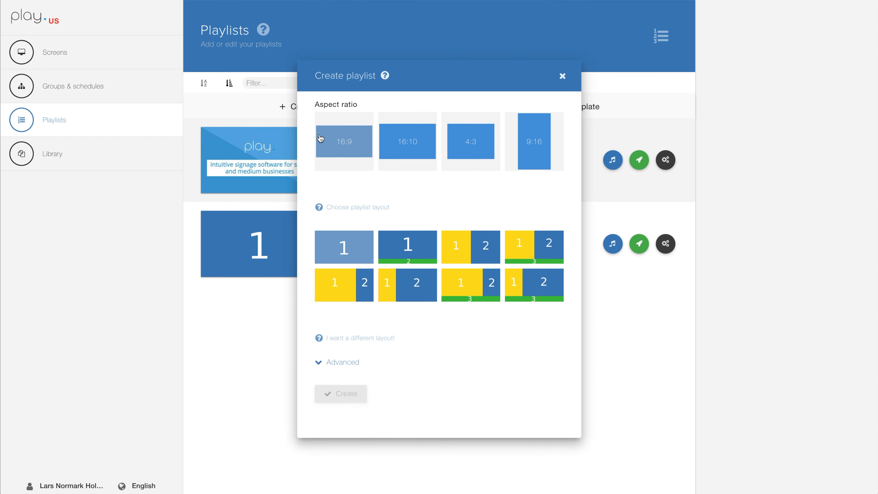
- Create a third 16:9 single-zone playlist named Customer 3
left_click(314, 107)
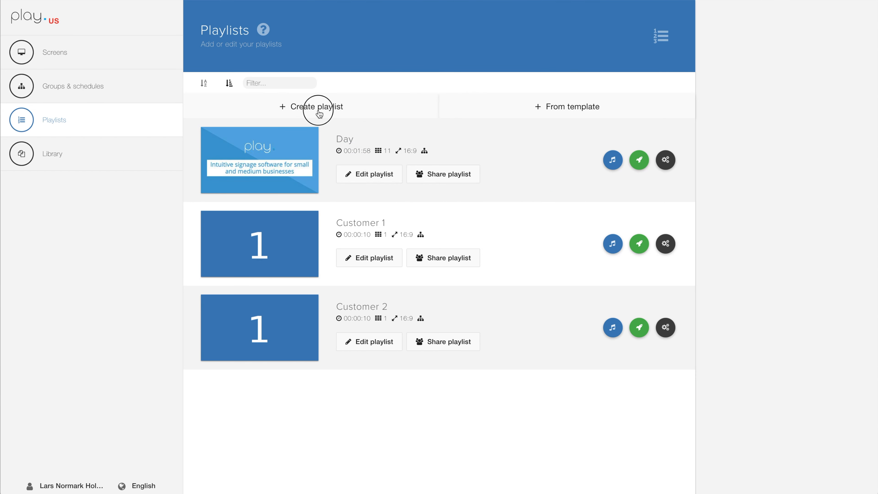
type("Cu")
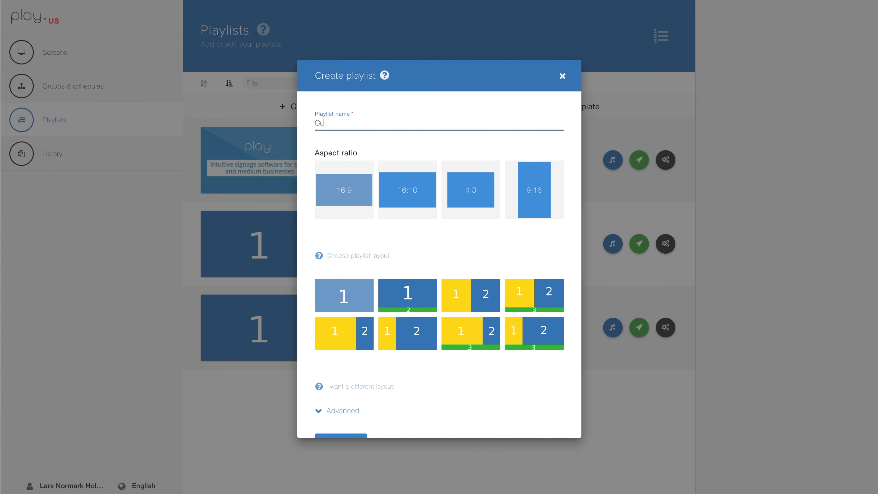
type("stomer 3")
scroll(382, 373, "down", 2)
left_click(343, 394)
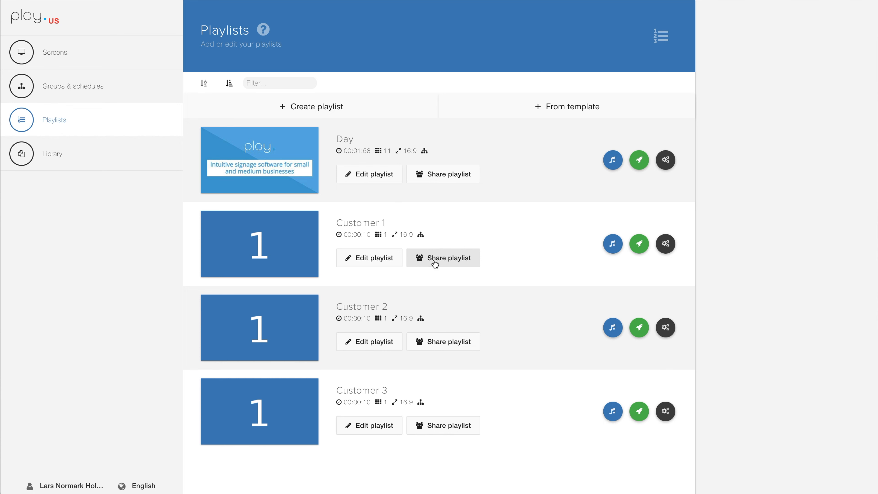
- Examine the sharing options of the Customer 1 playlist without sharing it
left_click(435, 263)
left_click(342, 266)
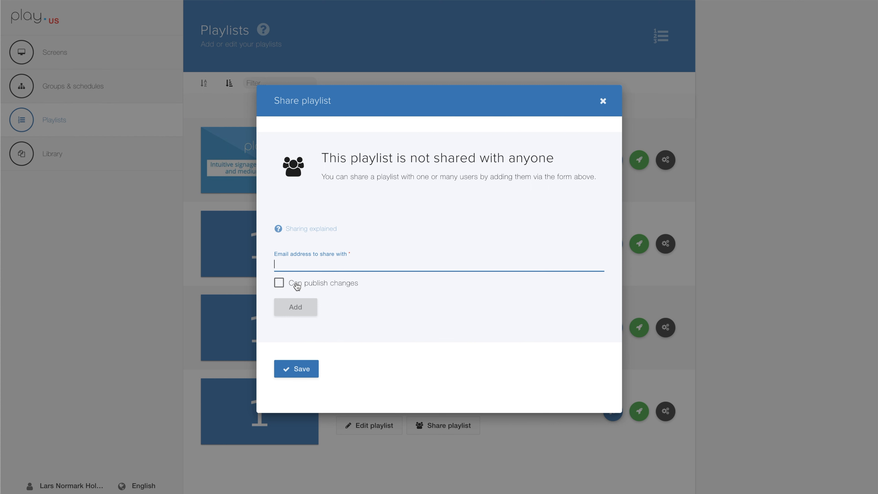
left_click(603, 101)
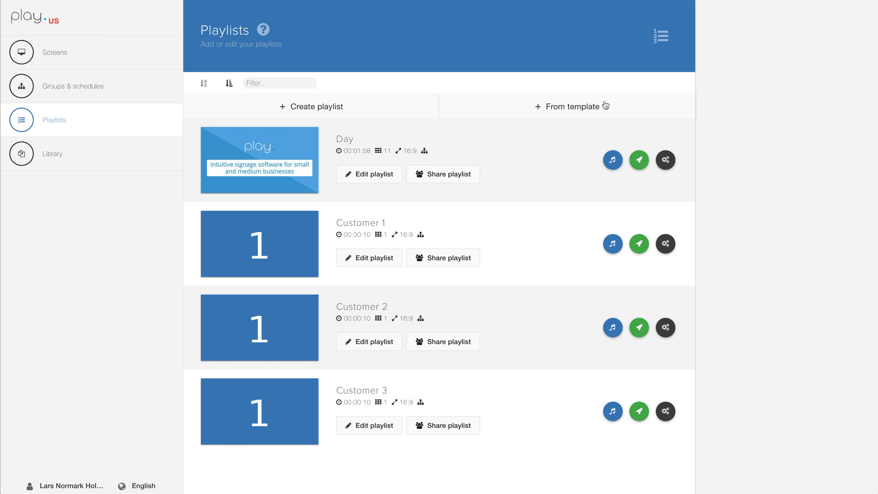
- Set the Customer 1 playlist's maximum allowed duration to 20 seconds and save it
left_click(665, 244)
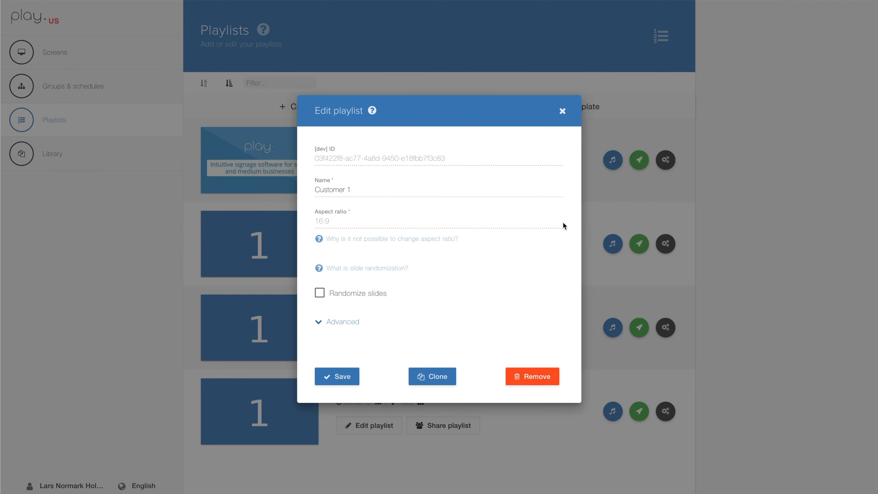
left_click(340, 321)
scroll(450, 293, "down", 5)
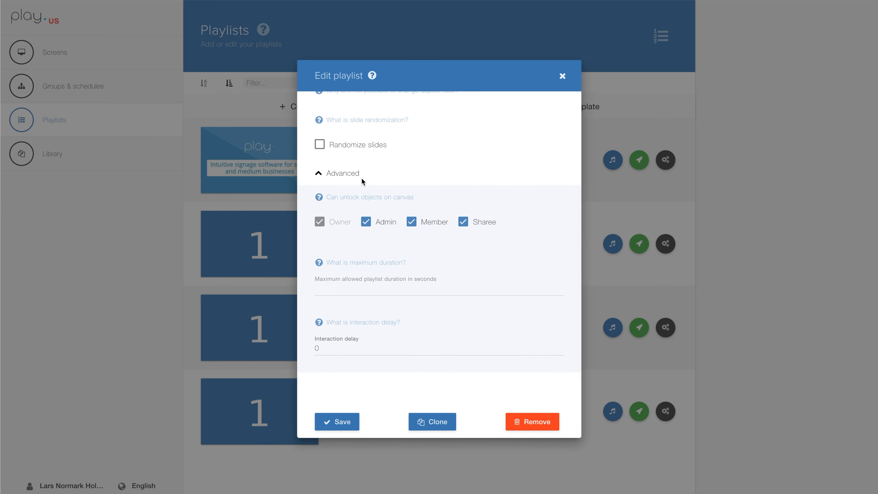
left_click(336, 290)
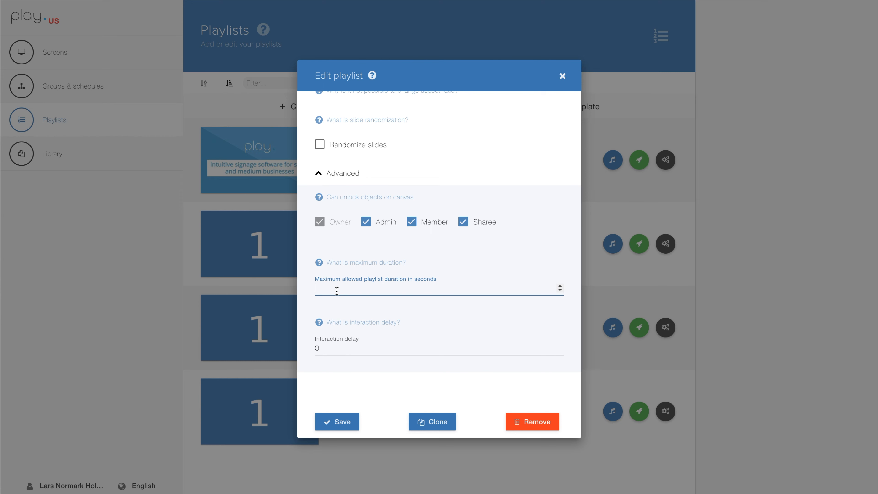
type("20")
left_click(341, 421)
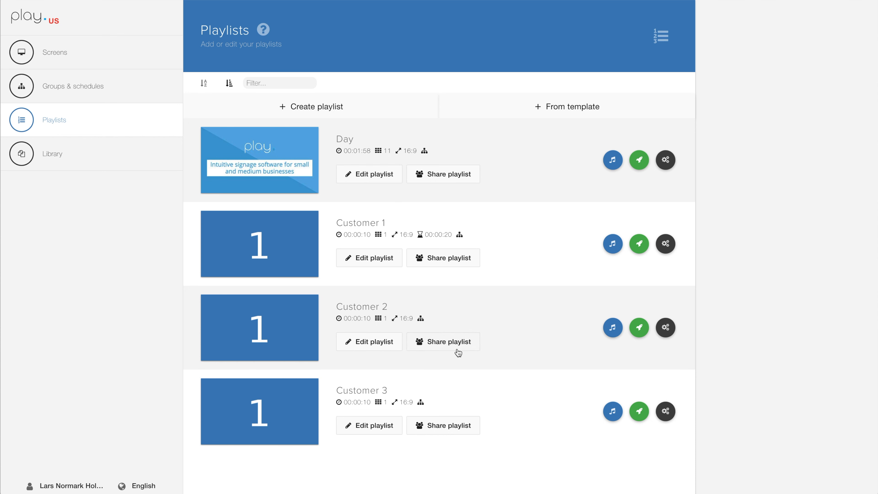
- Set the Customer 2 playlist's maximum allowed duration to 10 seconds and save it
left_click(661, 331)
left_click(341, 321)
scroll(476, 306, "down", 5)
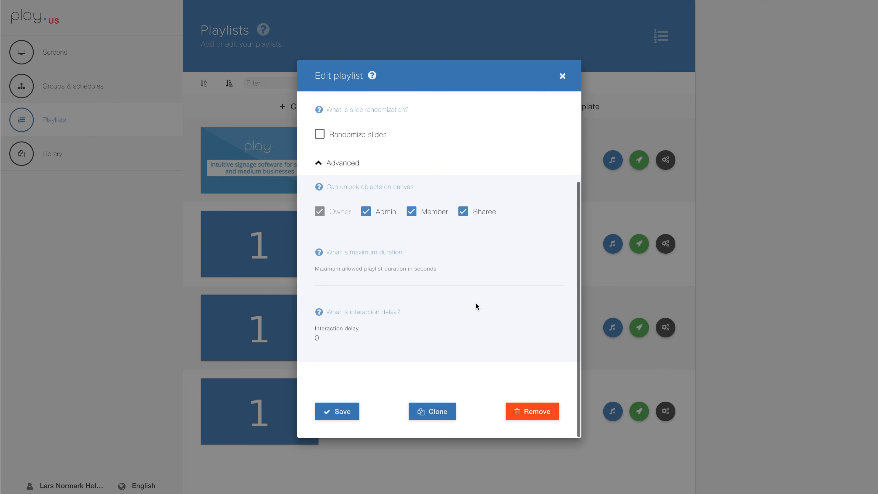
left_click(332, 281)
type("10")
left_click(342, 412)
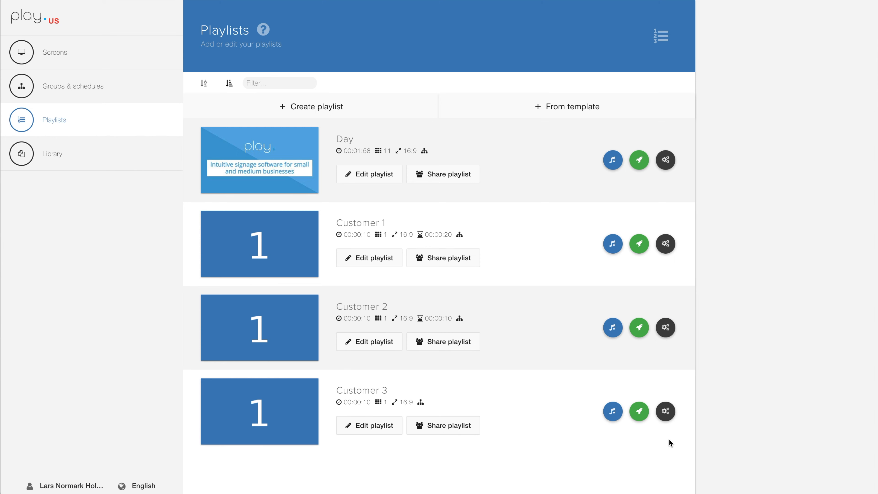
- Set the Customer 3 playlist's maximum allowed duration to 20 seconds and save it
left_click(665, 410)
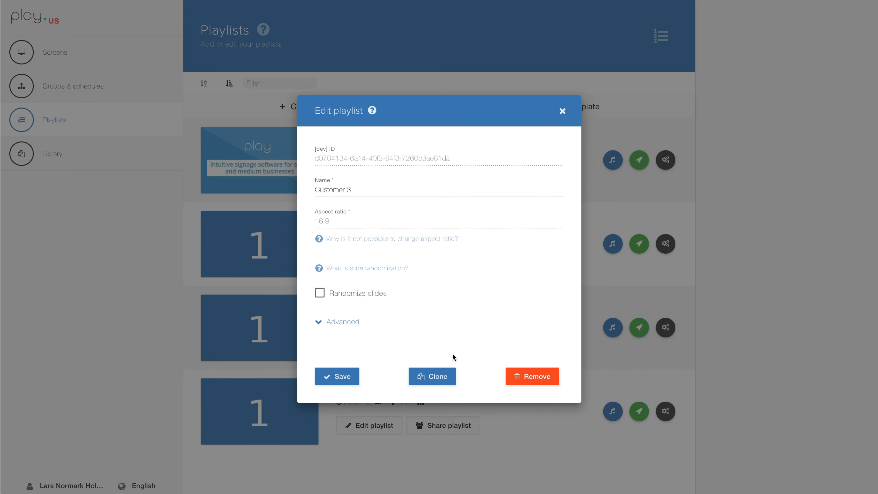
left_click(347, 321)
scroll(348, 321, "down", 5)
left_click(330, 281)
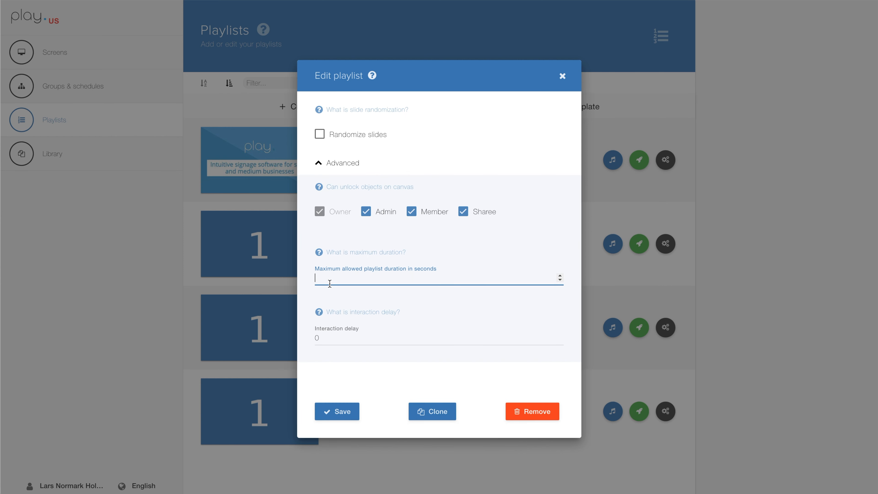
type("20")
left_click(346, 414)
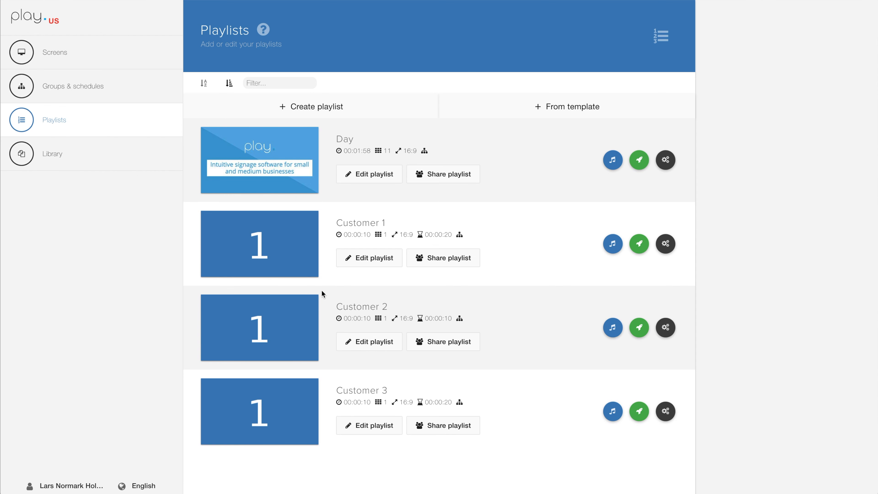
- Add ad2-16-9.jpg from the Advertising folder to Customer 1's slide, fit it to the canvas and exit the editor
left_click(310, 263)
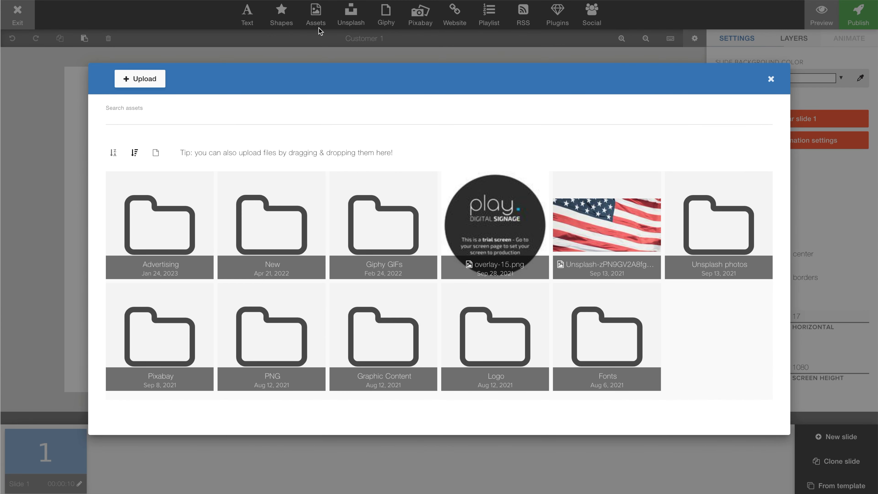
left_click(186, 218)
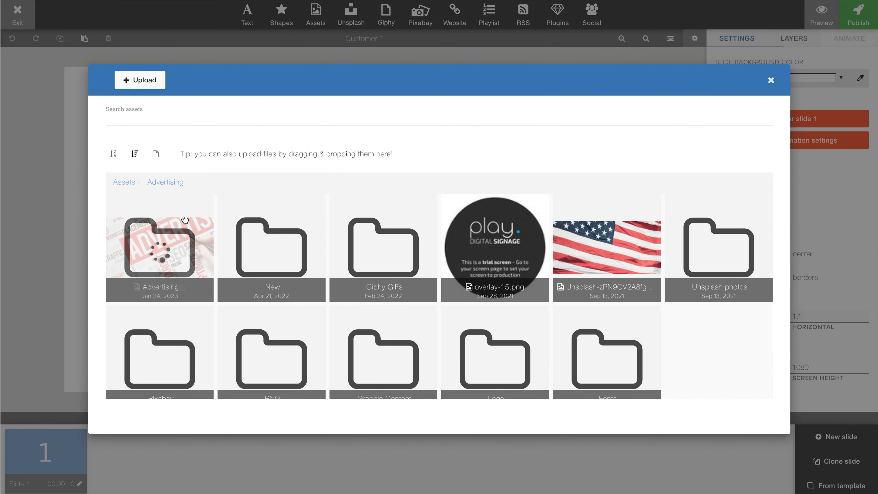
left_click(182, 258)
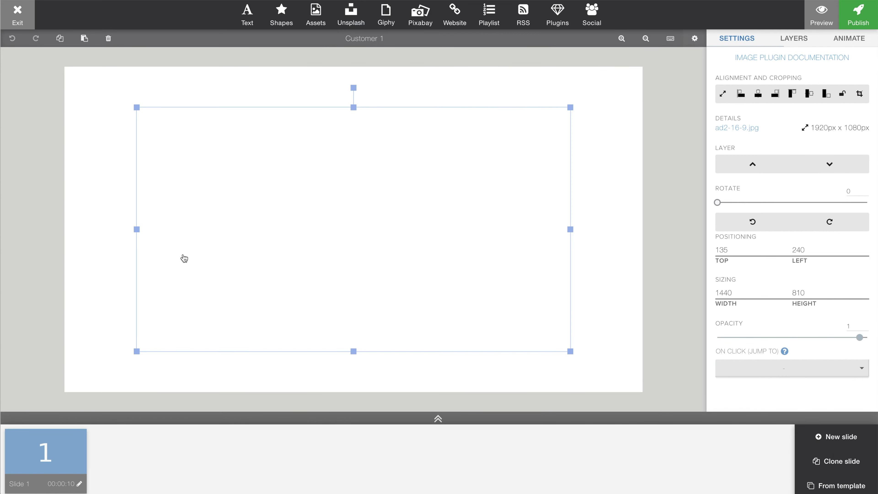
left_click(723, 93)
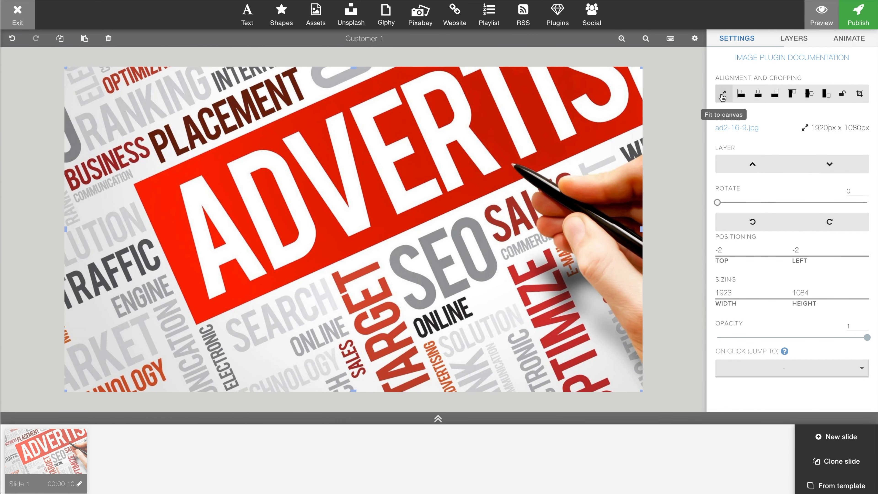
left_click(18, 17)
- Add ad3-16-9.jpg from the Advertising folder to slide 1 of the Customer 2 playlist
left_click(290, 310)
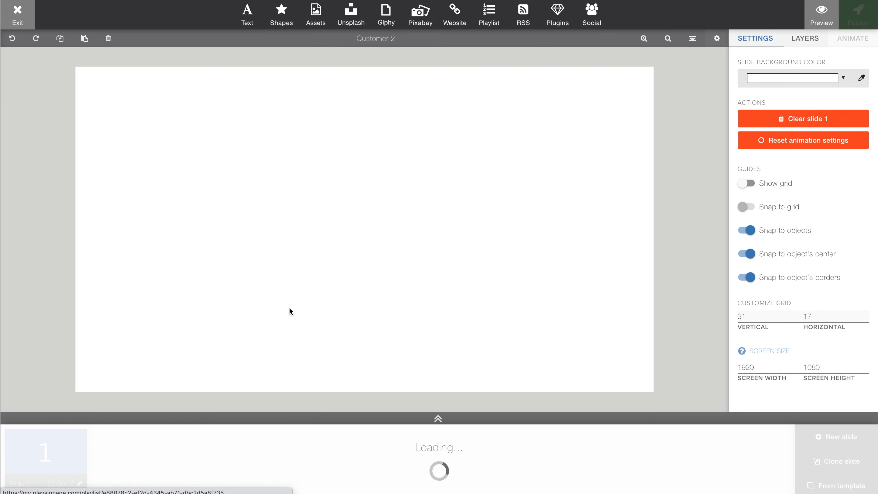
left_click(320, 25)
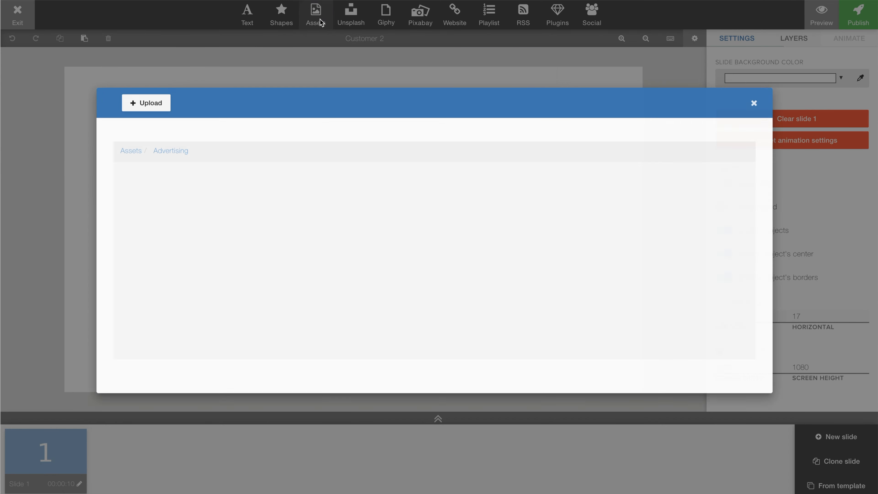
left_click(280, 244)
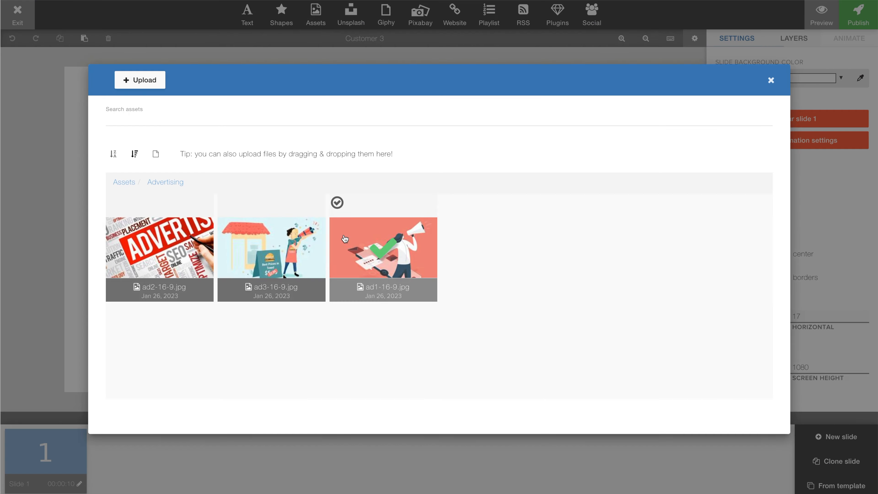
- Add ad1-16-9.jpg from the Advertising folder to slide 1 of the Customer 3 playlist
left_click(344, 239)
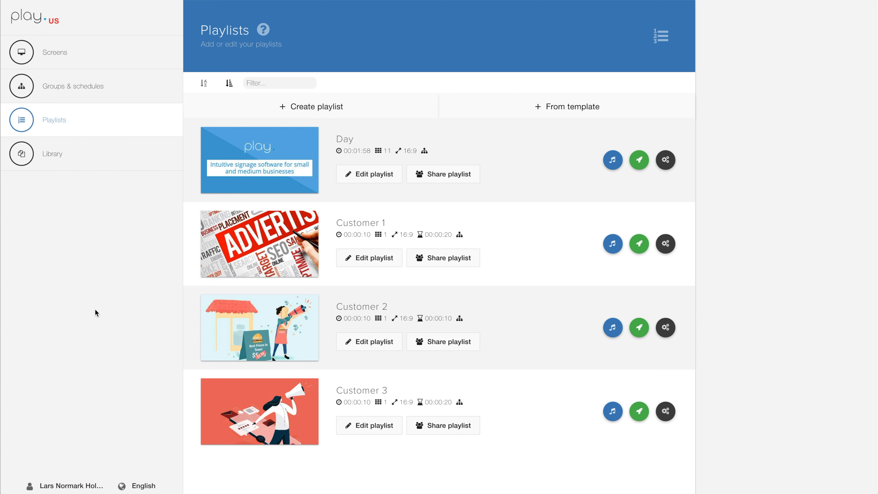
- Add a schedule named Daily to the Standard group and make it repeat daily
left_click(93, 89)
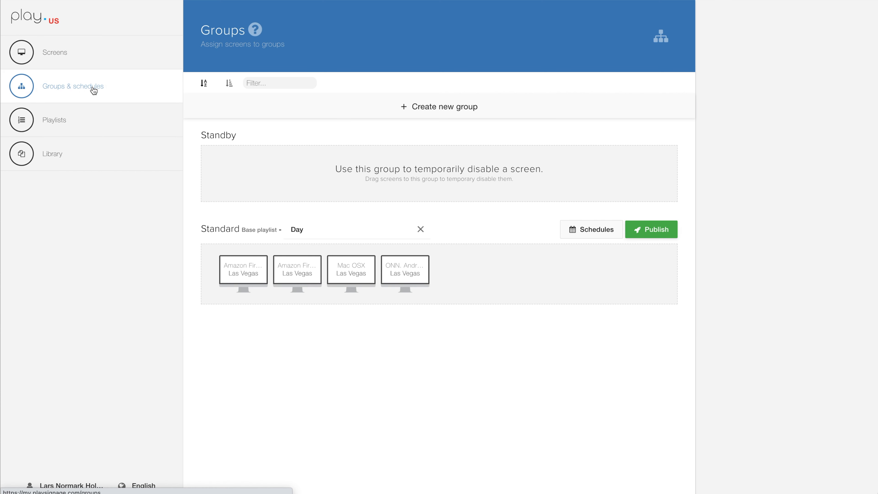
left_click(585, 231)
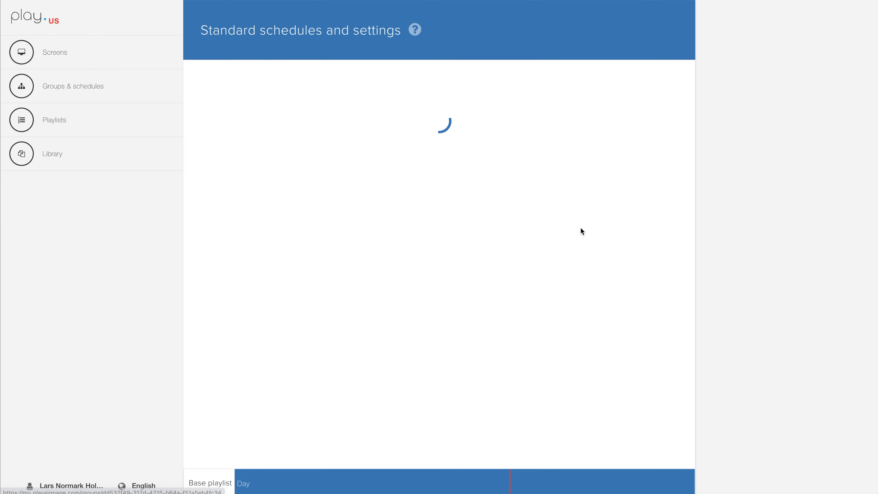
scroll(506, 262, "down", 5)
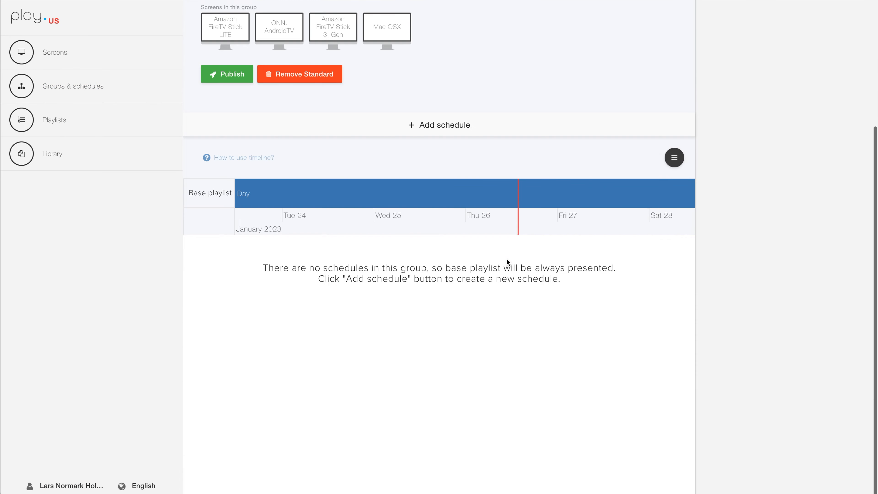
left_click(443, 125)
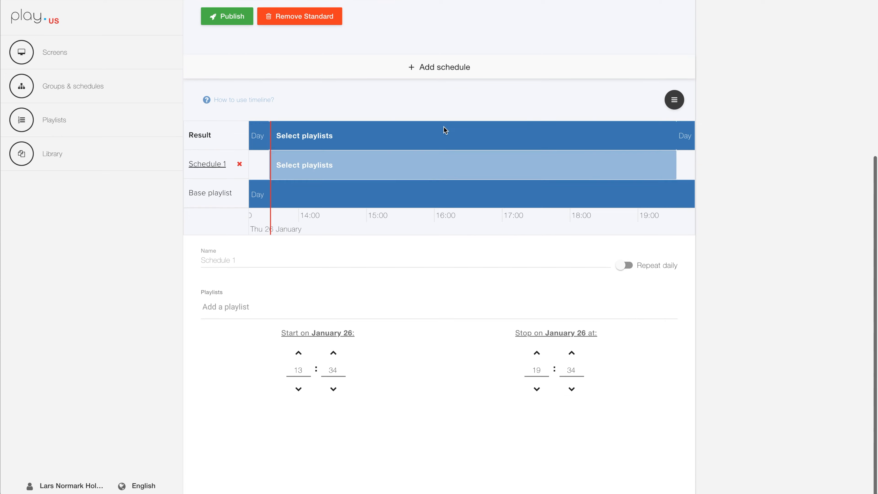
left_click(261, 260)
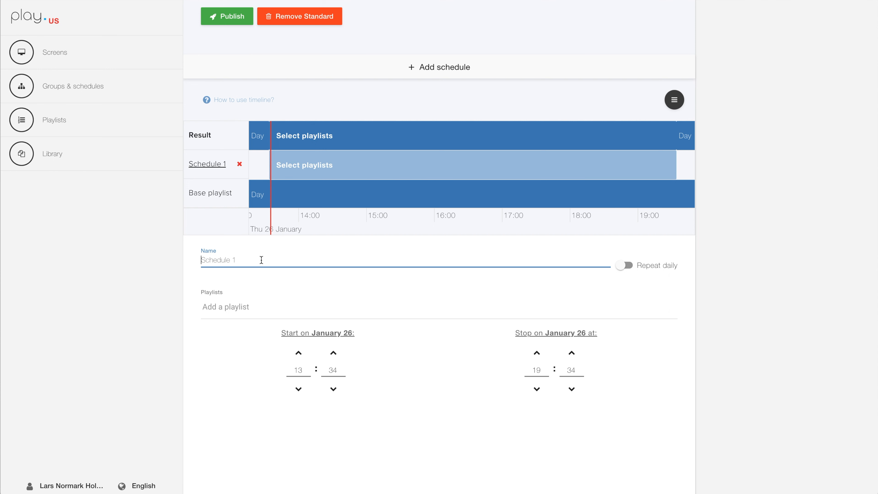
type("Daily")
left_click(626, 265)
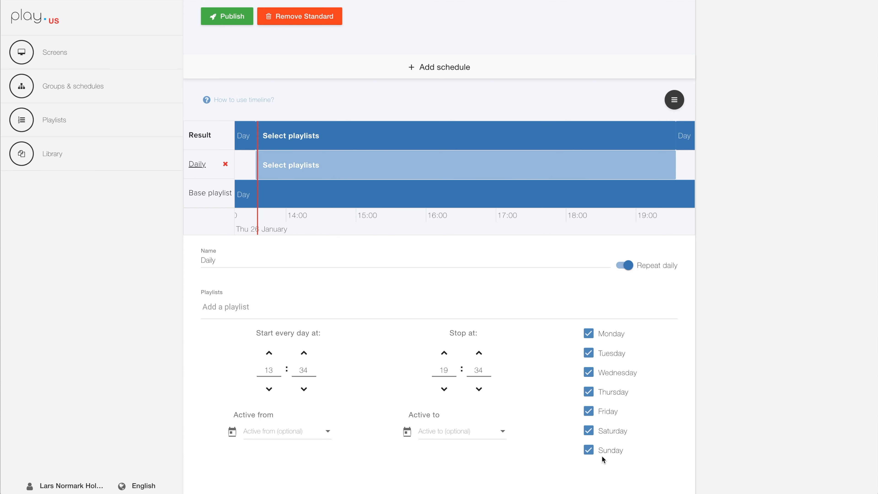
- Assign the Customer 1, Customer 2 and Customer 3 playlists to the Daily schedule
left_click(233, 308)
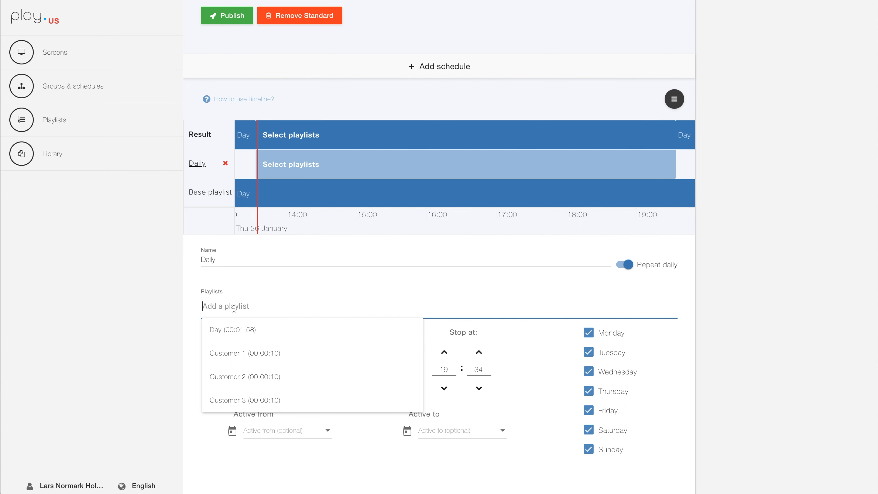
left_click(237, 354)
left_click(330, 376)
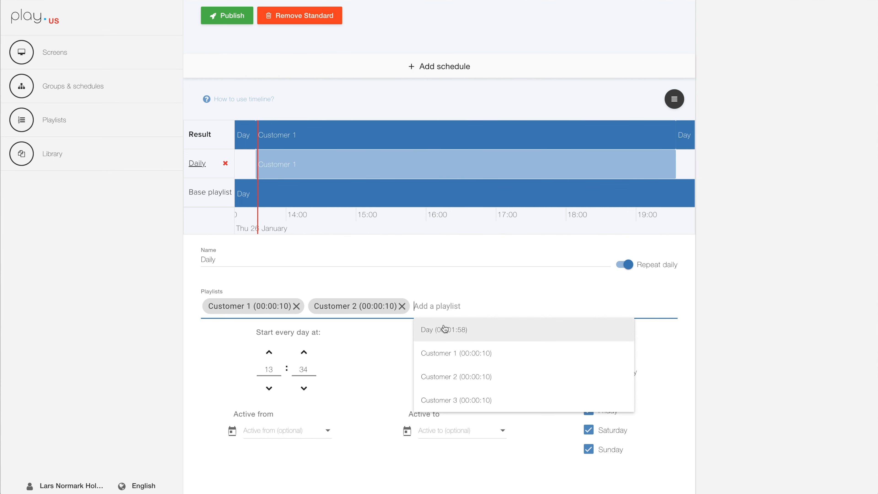
left_click(440, 399)
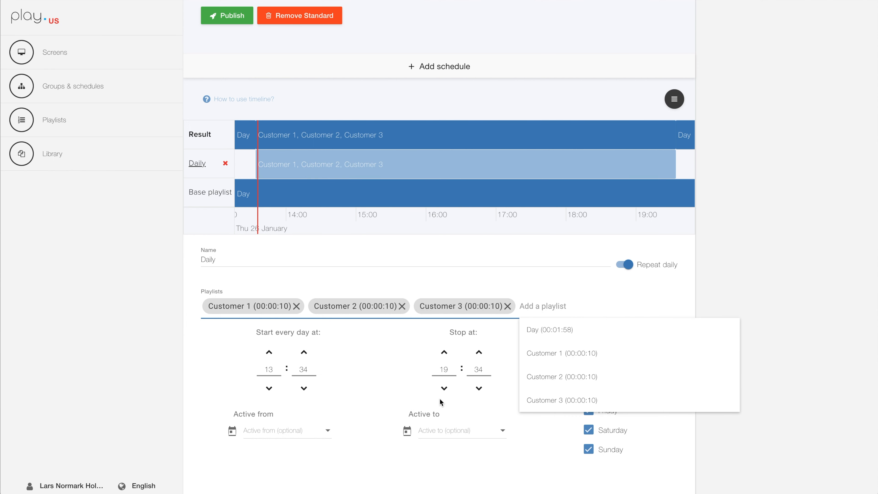
left_click(441, 402)
- Set the Daily schedule to start at 08:00 and stop at 20:00, and publish the Standard group
double_click(266, 367)
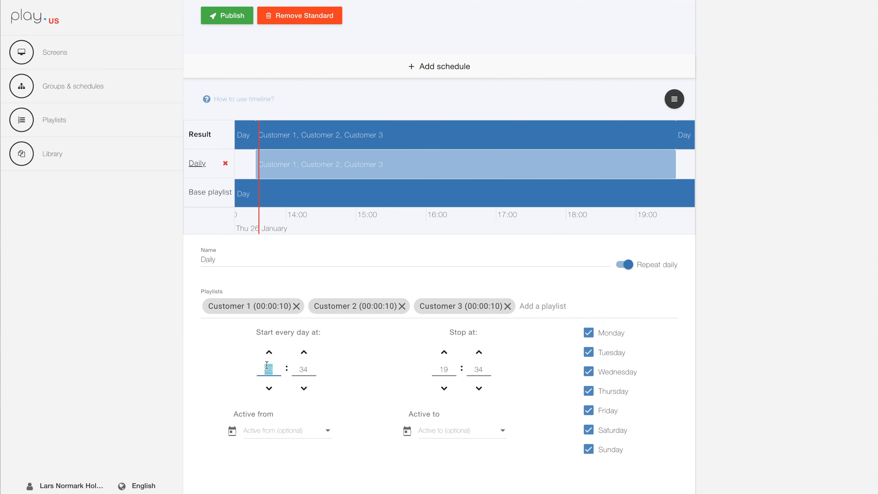
type("08")
key("Tab")
type("00")
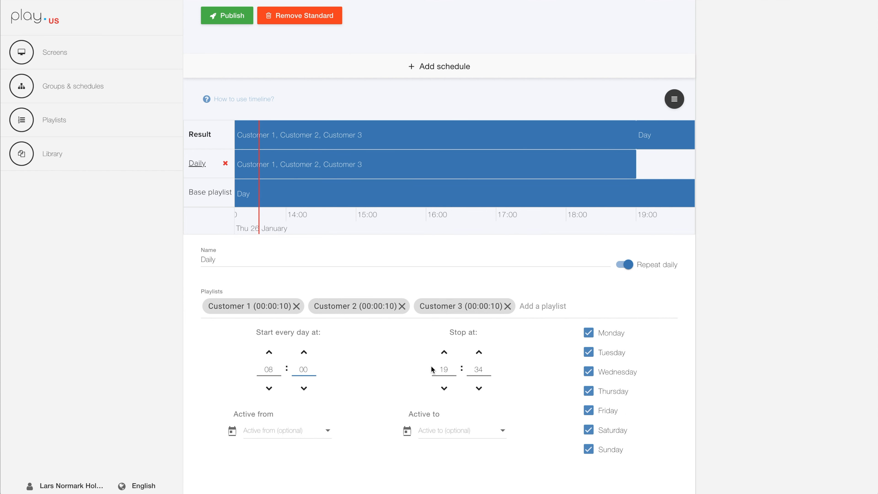
double_click(443, 368)
type("20")
key("Tab")
type("00")
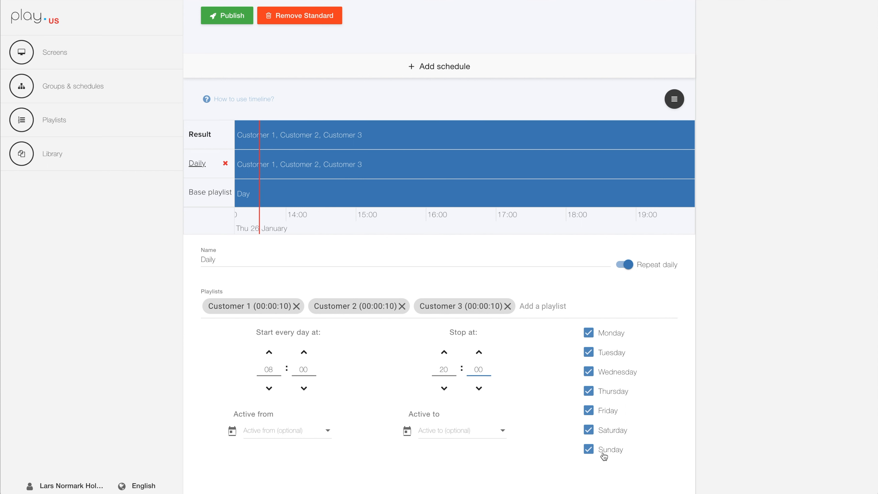
left_click(238, 19)
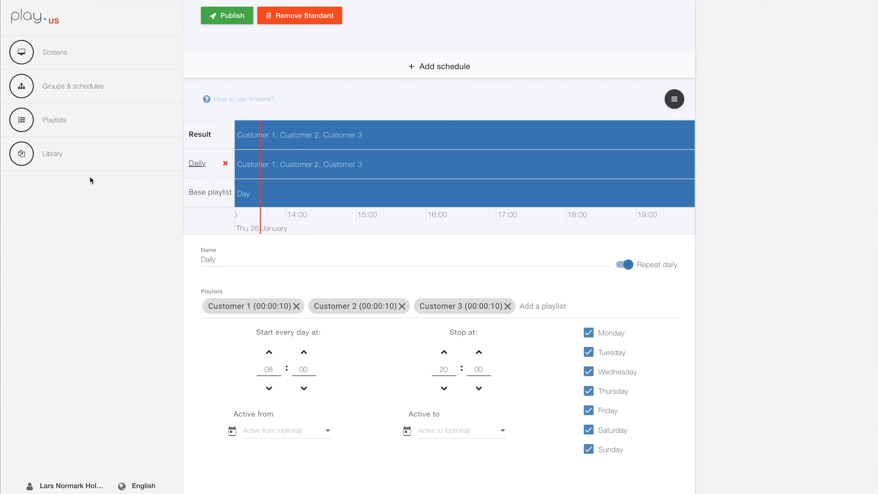
- Upload ad1-960x540.jpg, ad2-960x540.jpg, ad3-960x540.jpg and ad4-960x540.jpg from the Ads folder to the library's Advertising folder
left_click(67, 157)
left_click(224, 166)
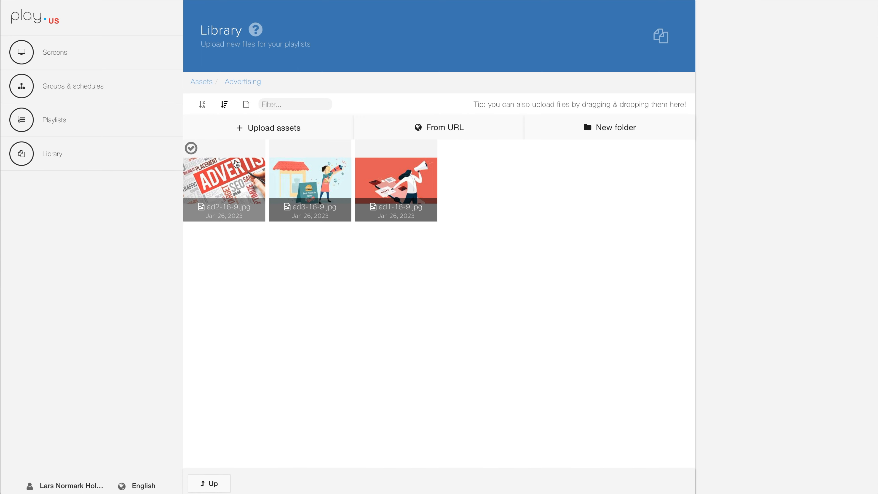
left_click(278, 129)
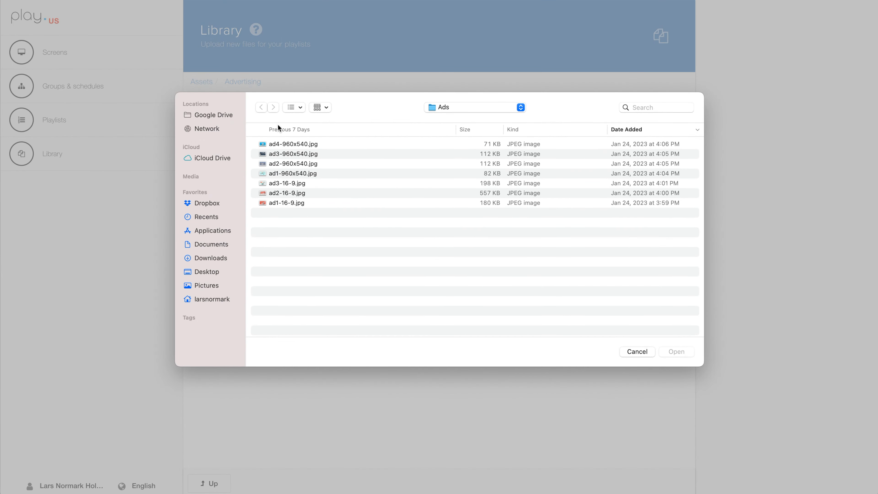
left_click(287, 144)
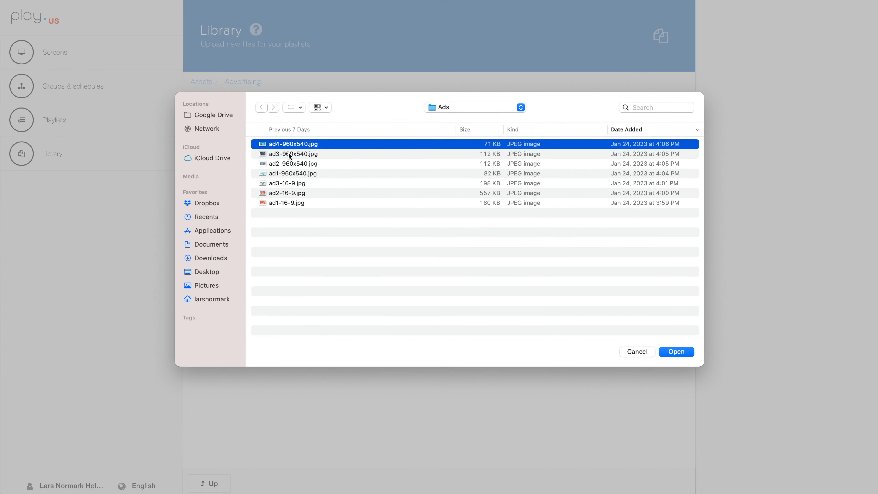
left_click(286, 174, "shift")
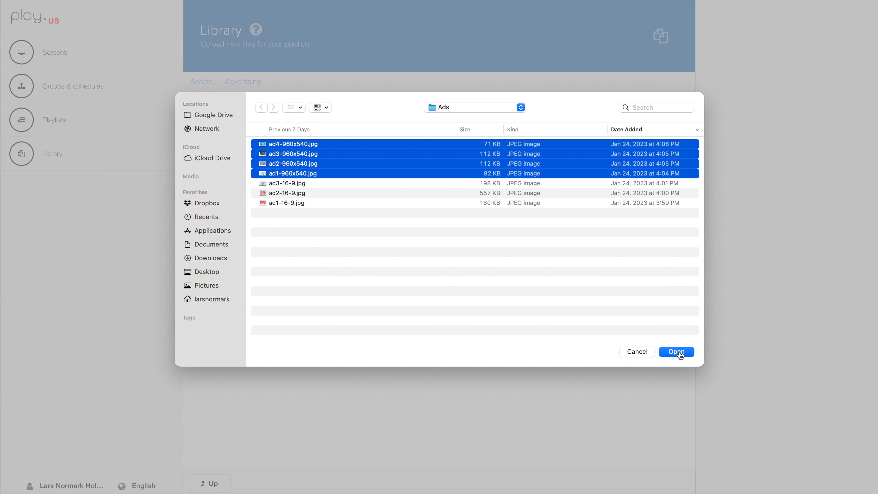
left_click(679, 352)
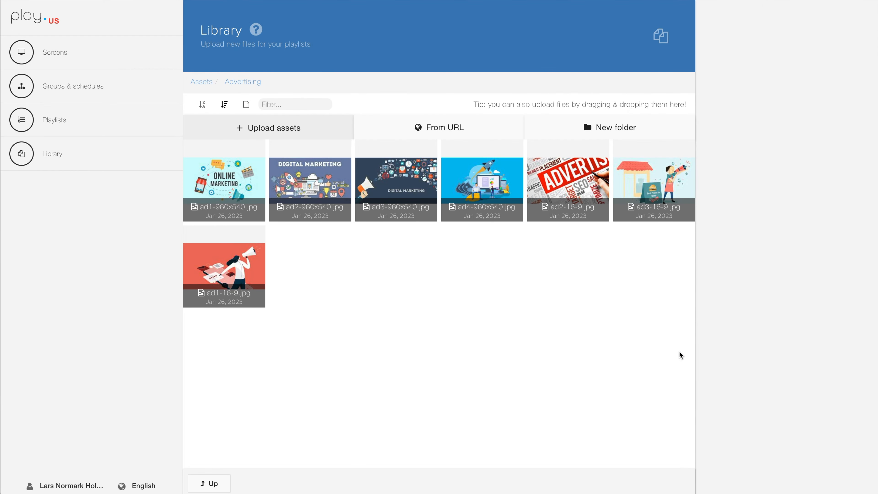
- Create a 16:9 single-zone playlist named Master
left_click(77, 126)
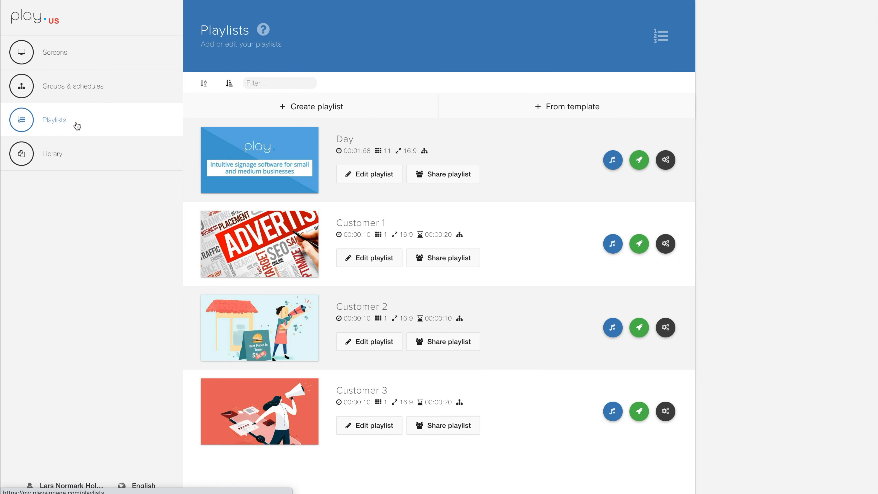
left_click(299, 110)
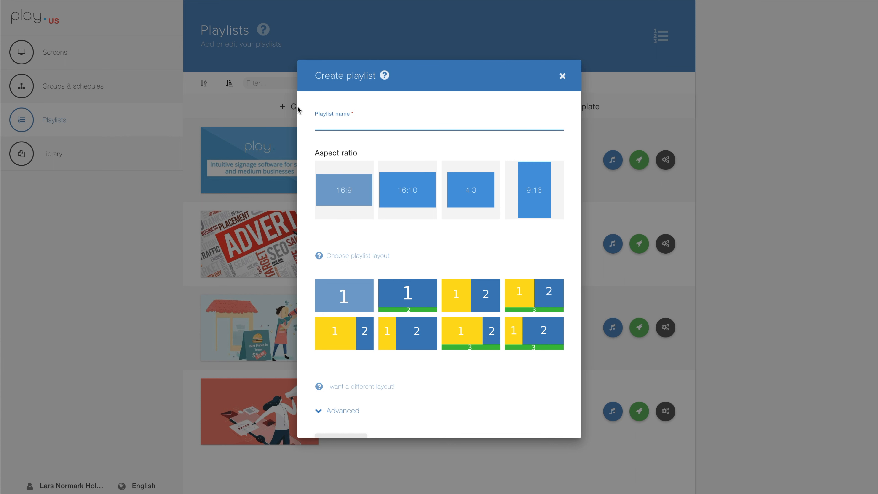
type("Master")
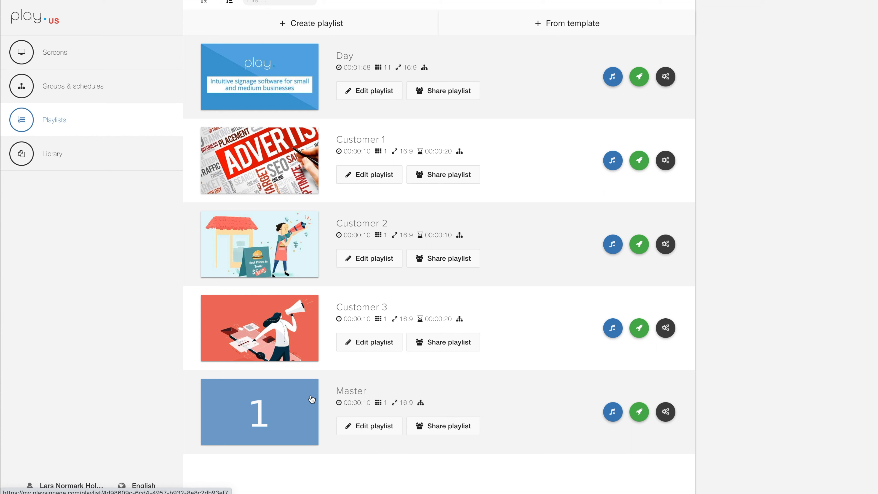
- Open the Master playlist for editing and set its slide background color to black, #000000
left_click(360, 426)
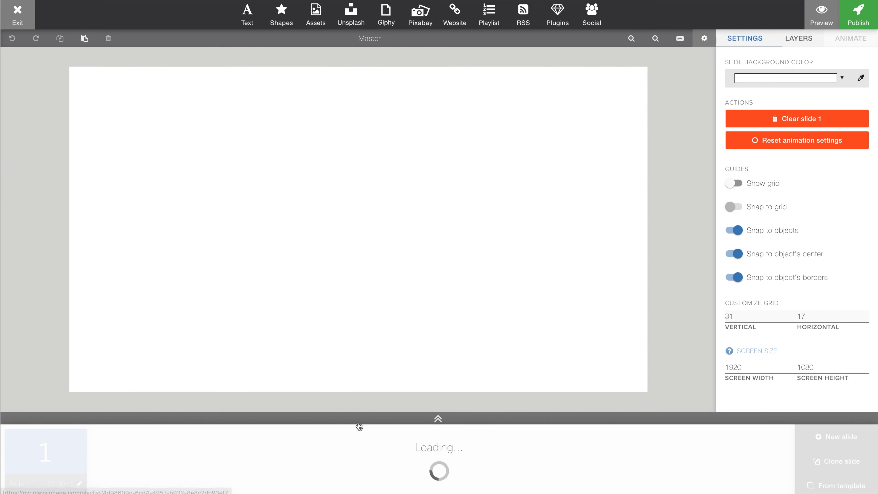
left_click(746, 79)
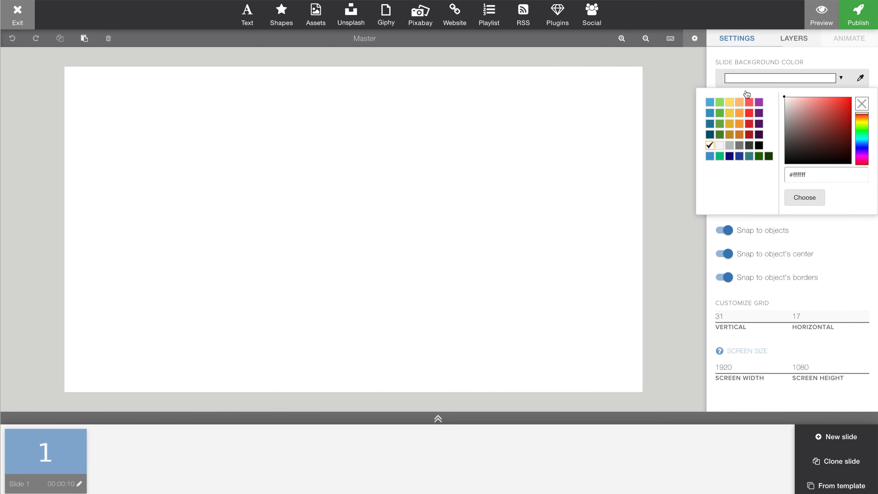
left_click(761, 147)
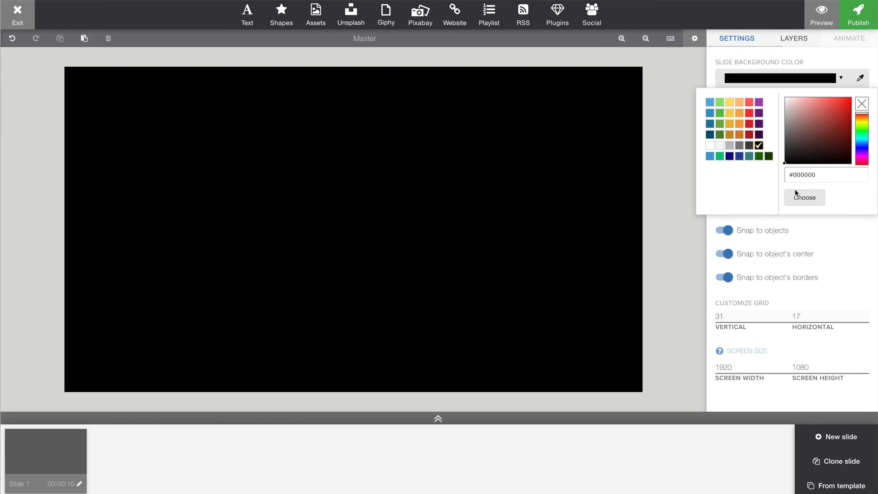
left_click(801, 199)
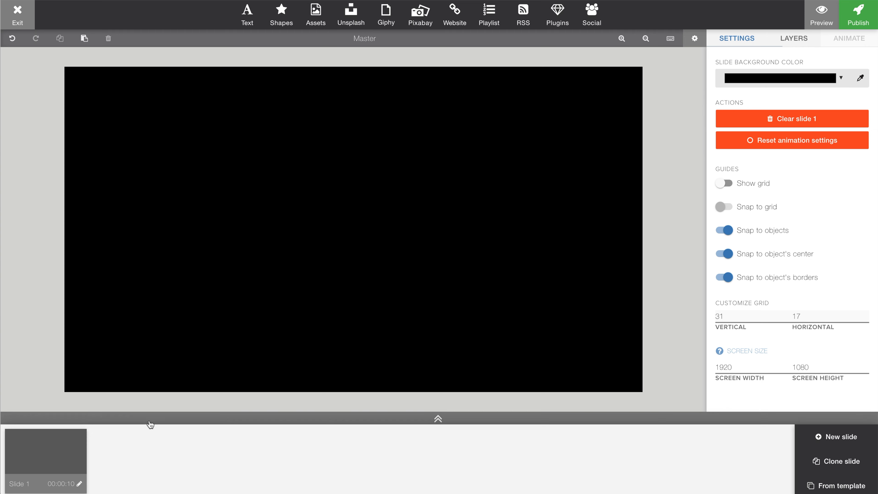
- Set slide 1 of the Master playlist to play forever, save the slide settings and exit the editor
left_click(80, 484)
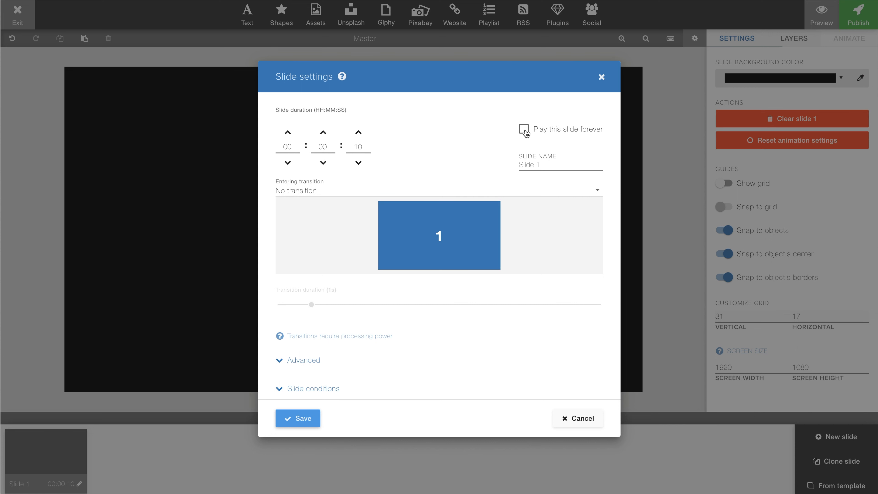
left_click(524, 129)
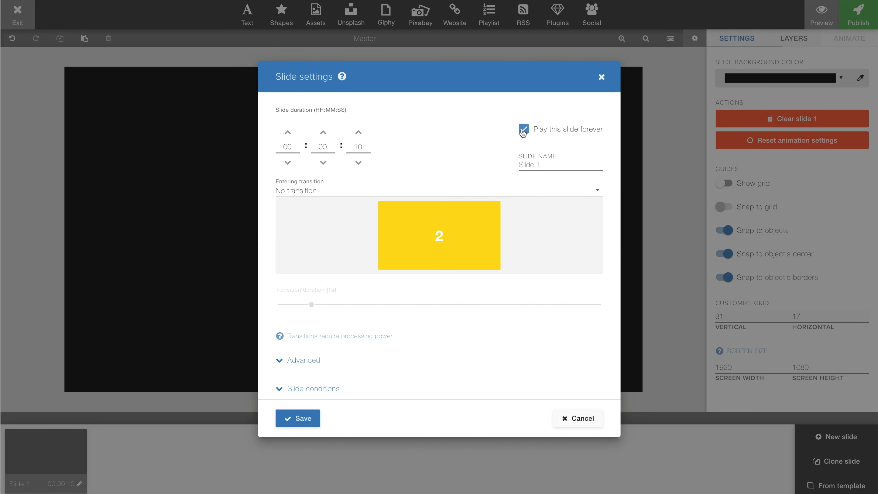
left_click(297, 421)
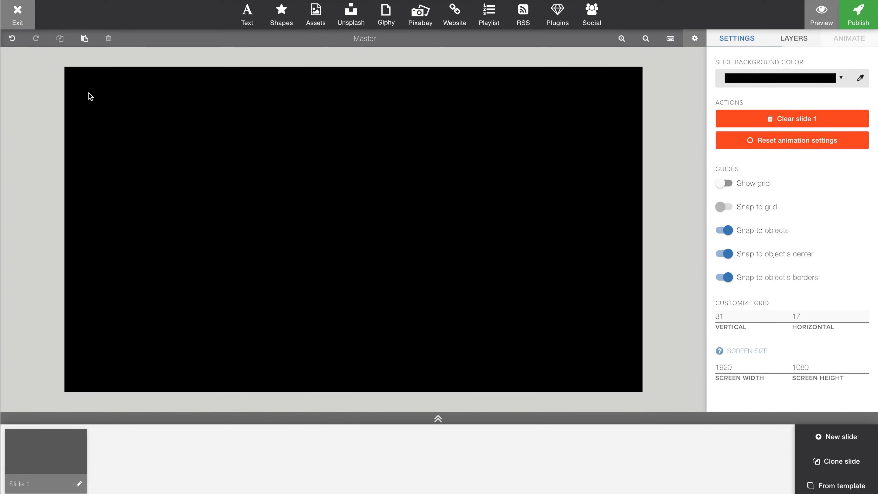
left_click(22, 23)
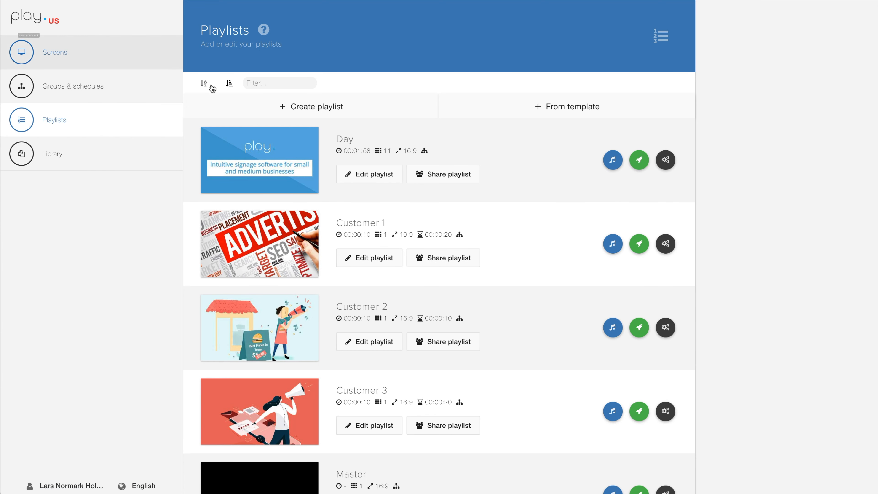
- Create a single-zone playlist named Customer 1 with a custom screen resolution of 960:540
left_click(332, 110)
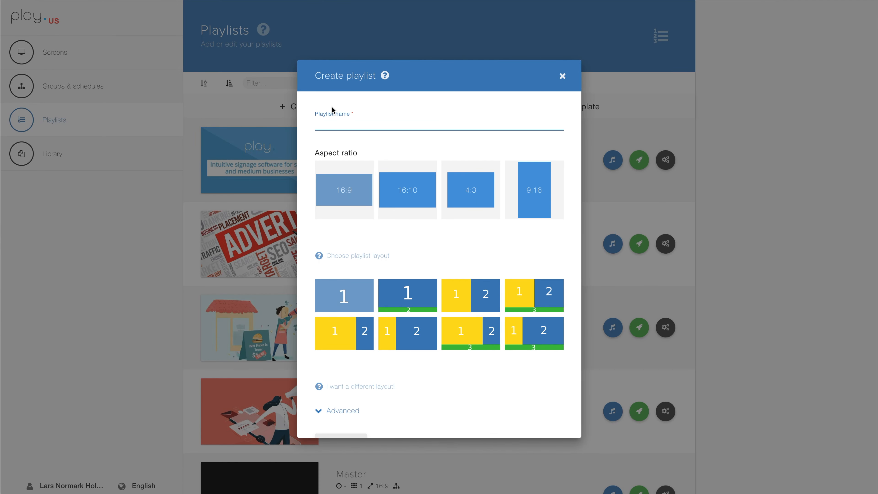
type("Customer")
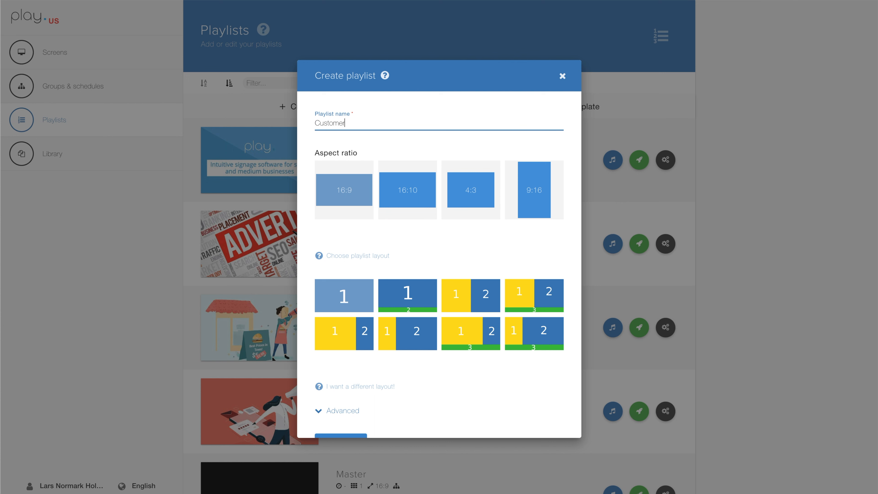
type(" 1")
scroll(433, 355, "down", 2)
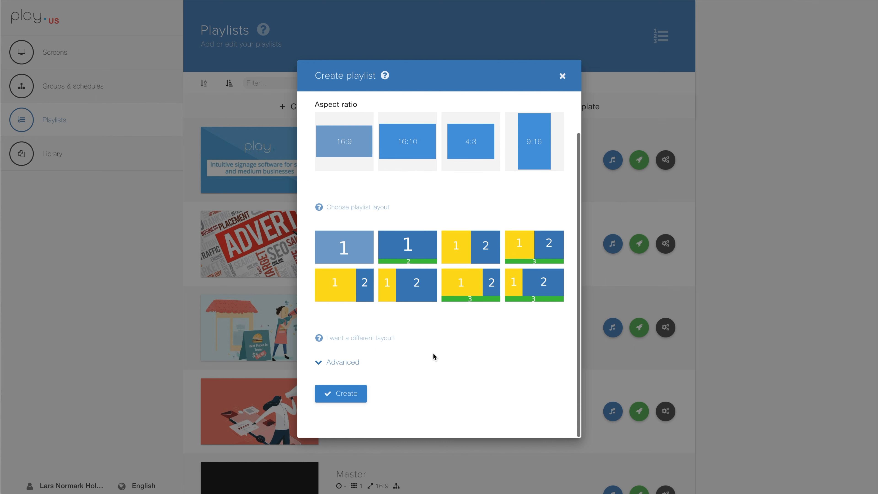
left_click(338, 362)
scroll(504, 341, "down", 5)
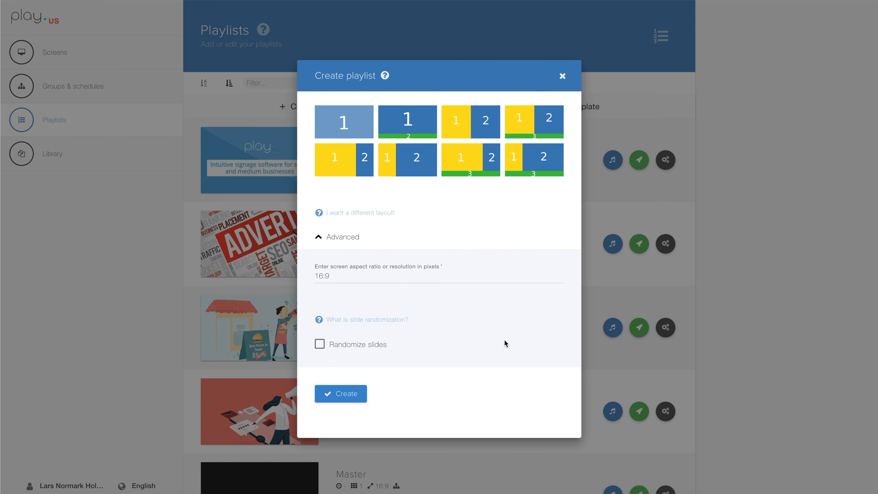
left_click_drag(337, 275, 304, 279)
type("960")
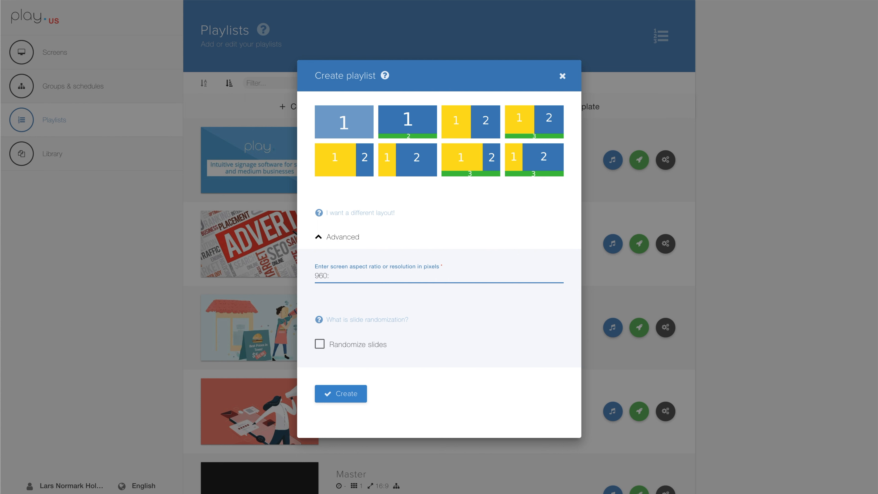
type(":540")
left_click(343, 395)
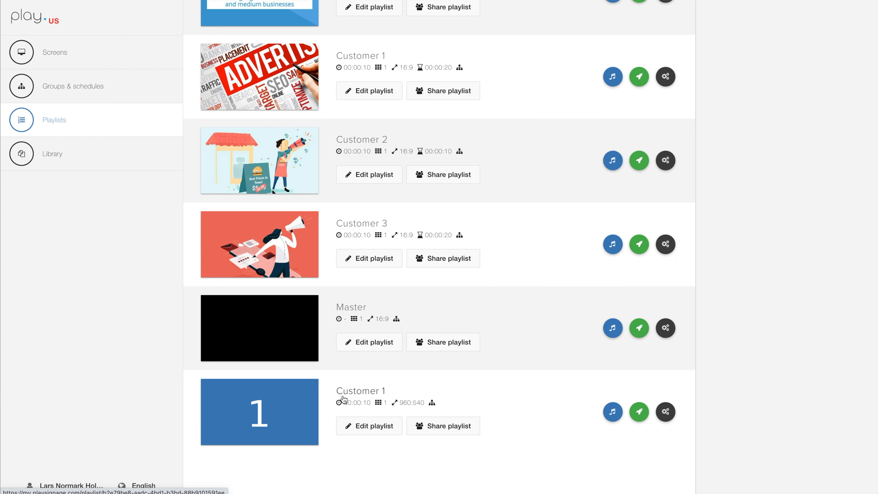
- Create a single-zone playlist named Customer 2 with a custom screen resolution of 960:540
scroll(343, 399, "up", 5)
left_click(314, 106)
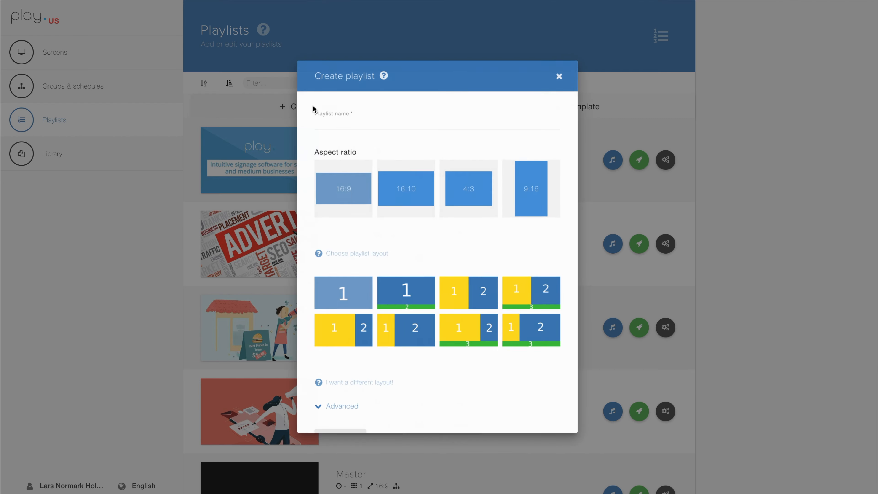
type("Customer 2")
scroll(355, 345, "down", 2)
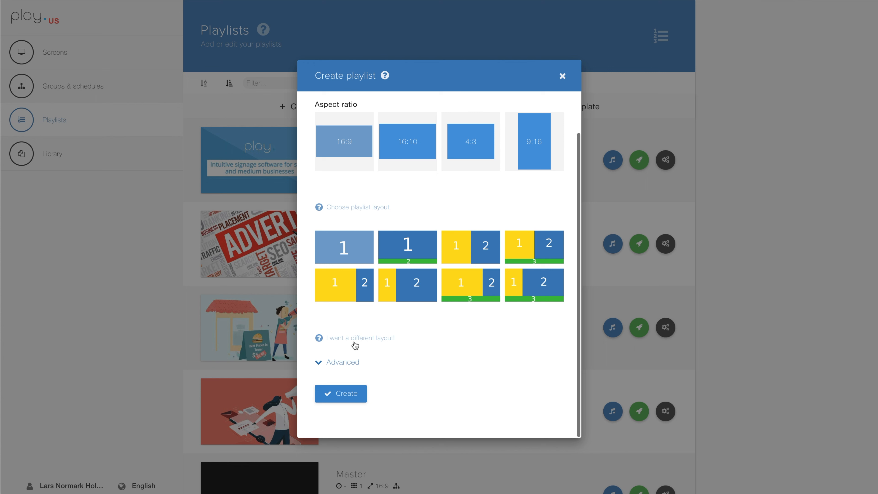
left_click(347, 365)
left_click_drag(335, 401, 308, 400)
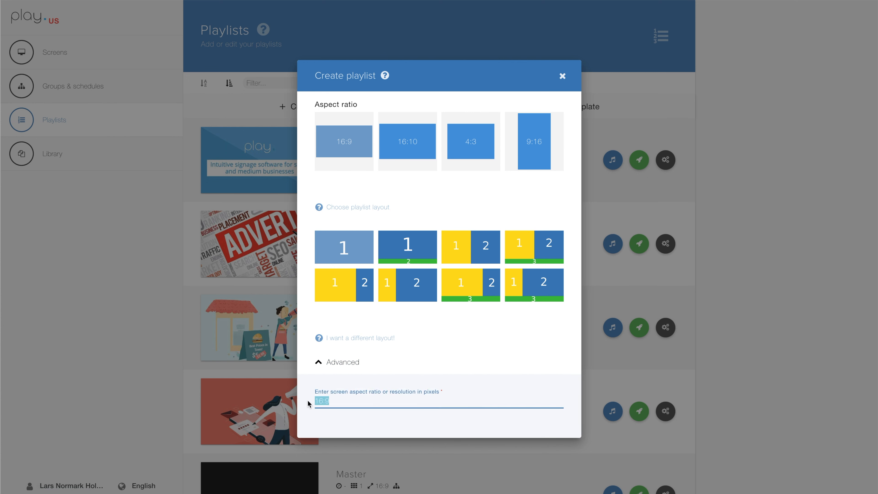
type("960:540")
scroll(358, 400, "down", 4)
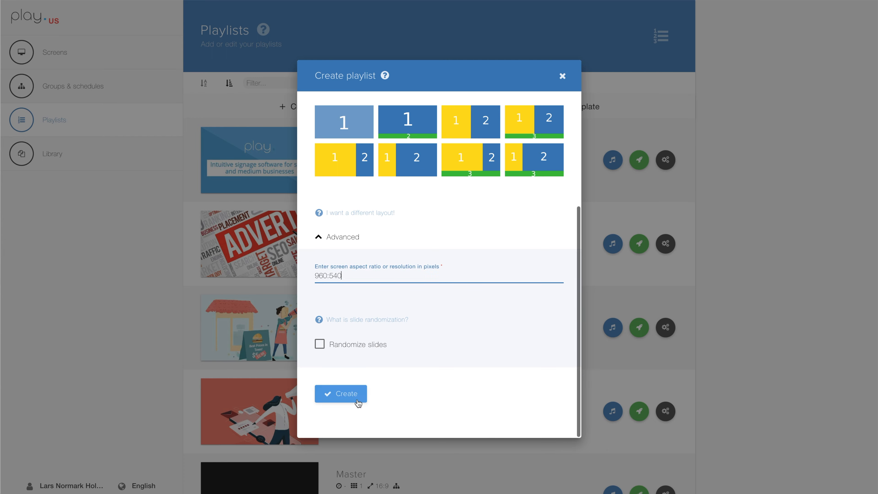
- Create two more single-zone playlists, Customer 3 and Customer 4, each with a custom resolution of 960:540
left_click(332, 111)
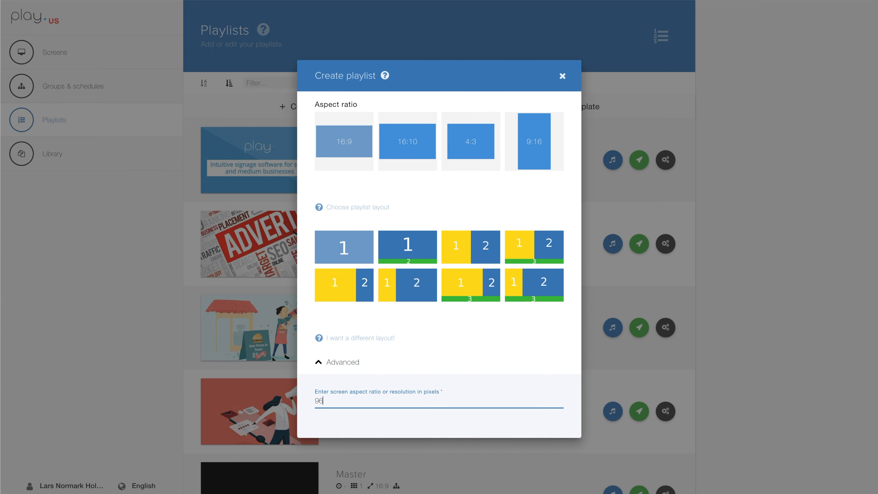
scroll(343, 392, "down", 4)
left_click(343, 392)
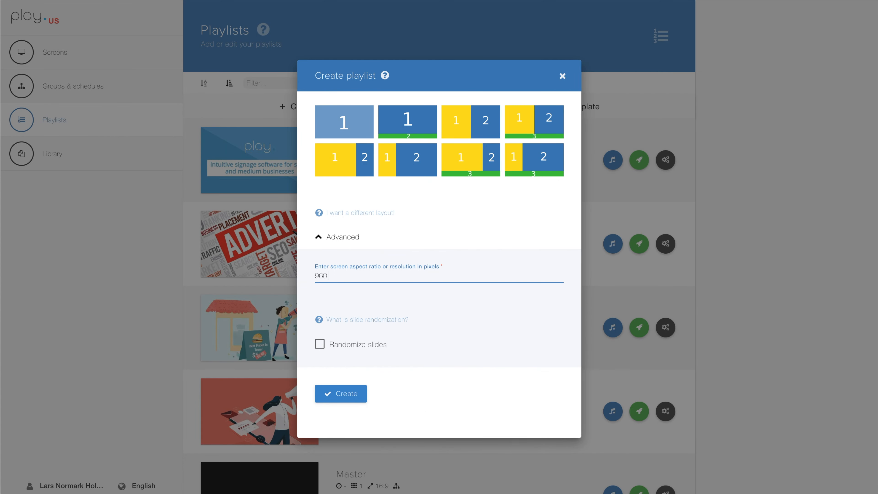
left_click(343, 393)
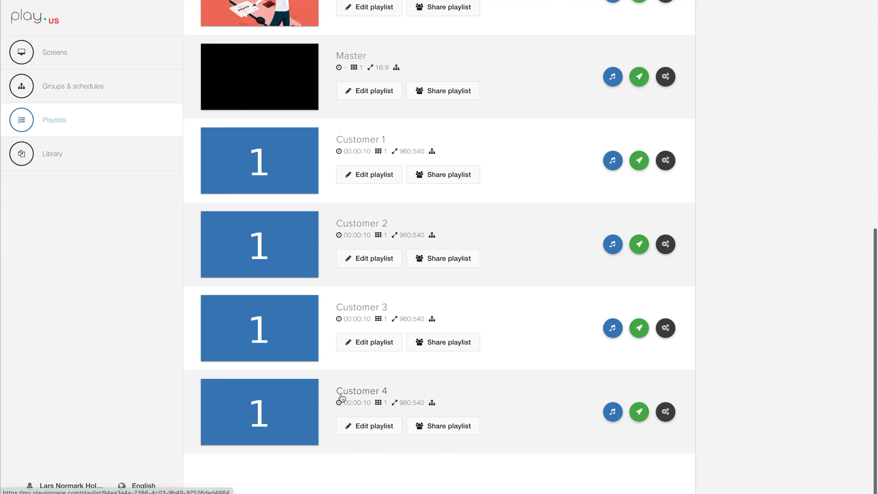
- Fill the slides of the 960:540 playlists Customer 1 to 4 with full-size ad images, ad3-960x540.jpg in Customer 1 and ad1-960x540.jpg in Customer 4
left_click(291, 164)
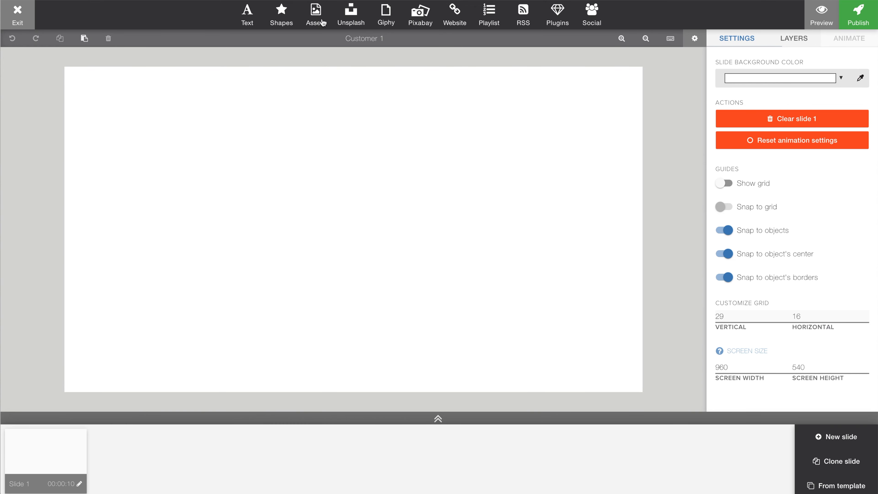
left_click(321, 23)
left_click(186, 229)
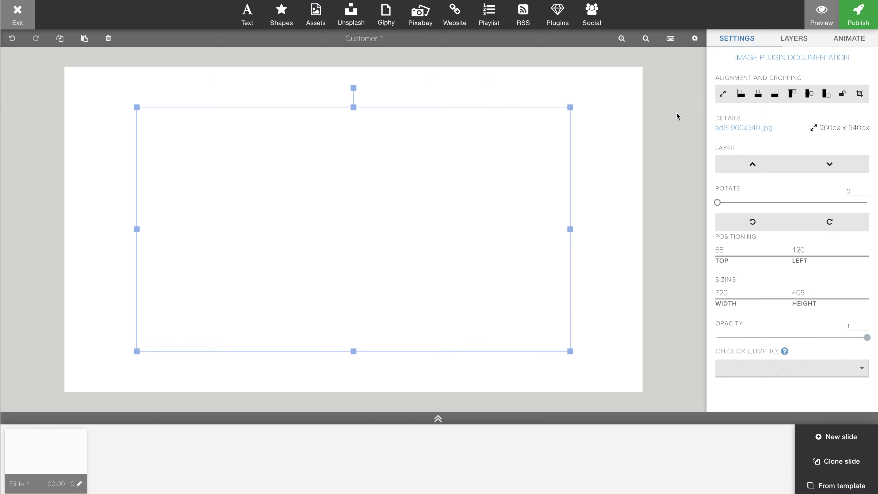
left_click(722, 93)
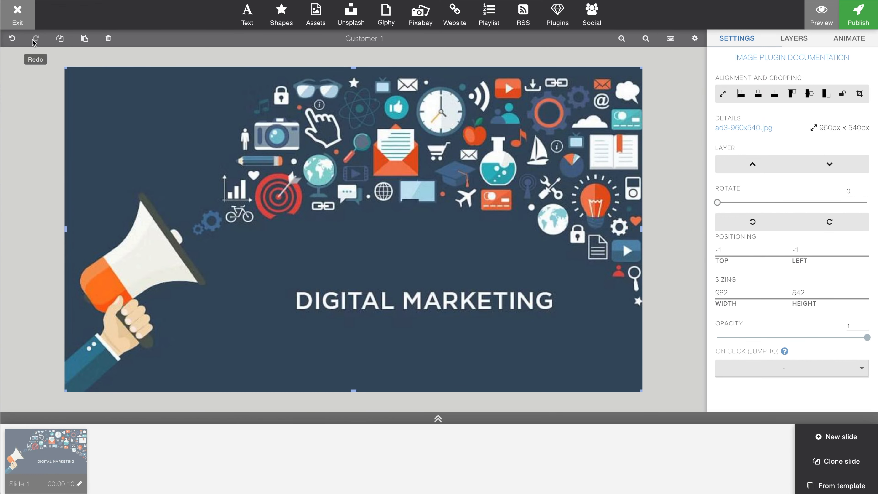
left_click(24, 21)
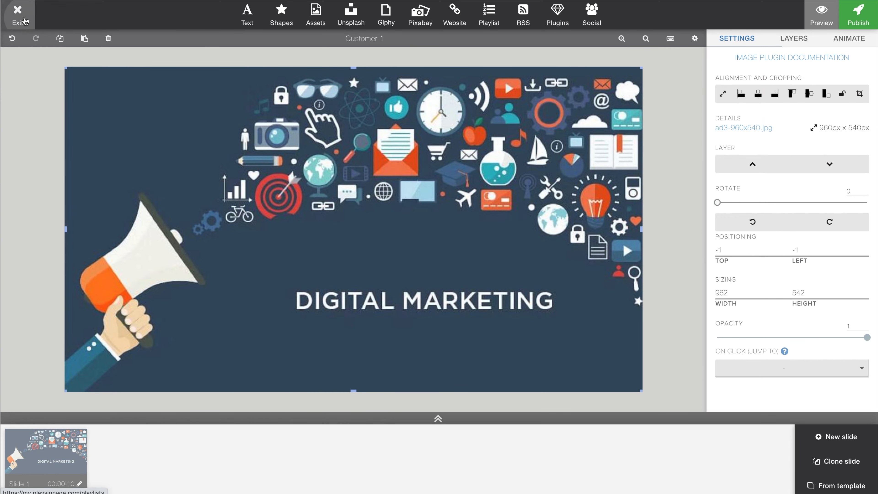
scroll(401, 354, "down", 8)
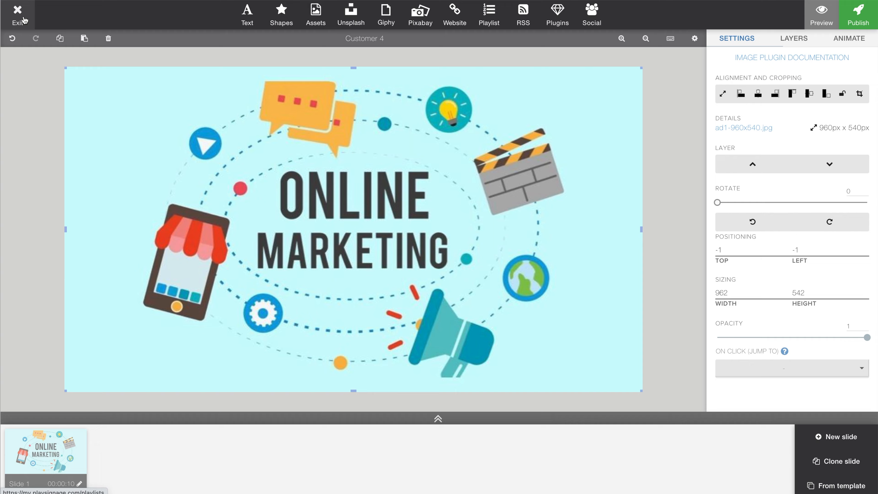
left_click(24, 19)
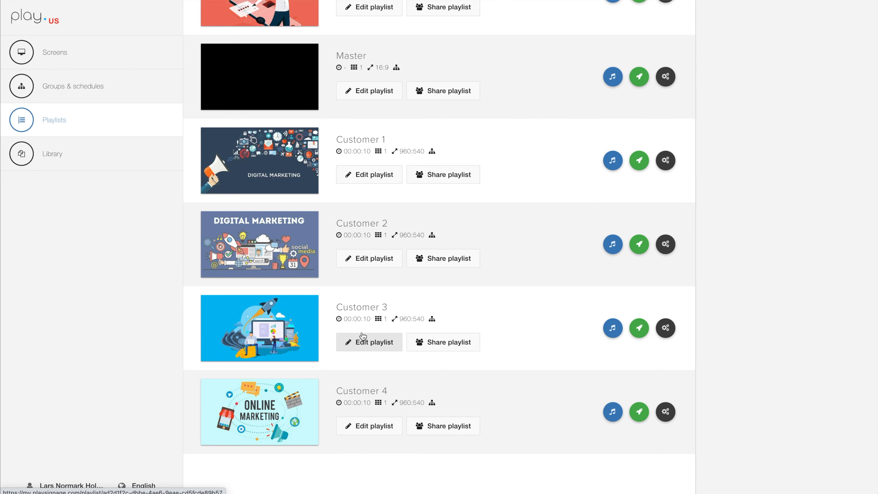
- Open the Master playlist for editing and insert the 960:540 Customer 1 playlist, scaled to fill the slide's upper-left quarter
left_click(298, 96)
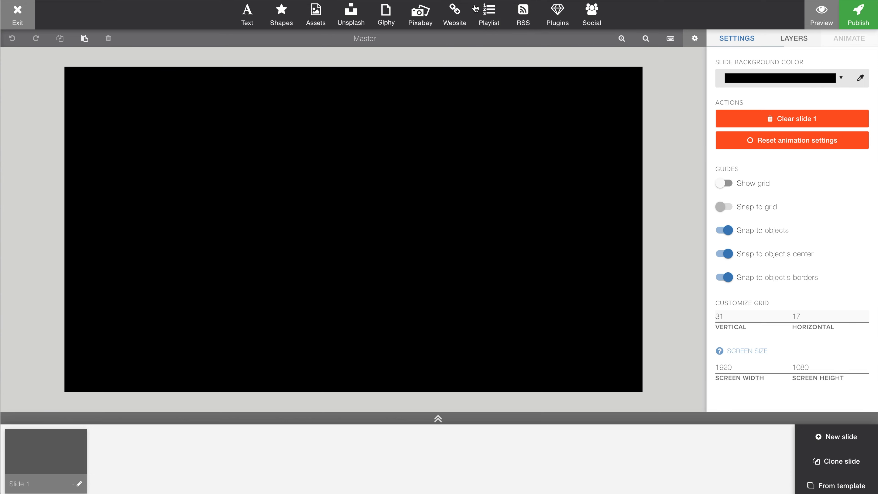
left_click(492, 23)
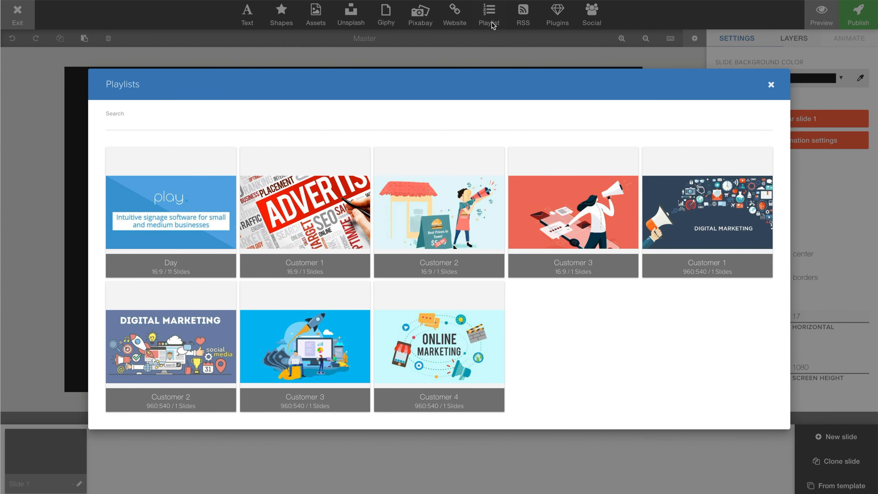
left_click(672, 227)
left_click_drag(434, 243, 364, 197)
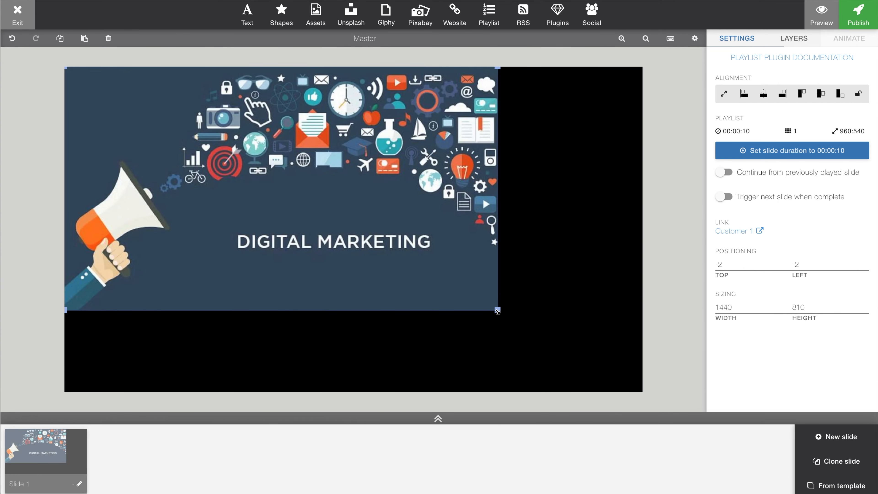
left_click_drag(498, 310, 364, 236)
- Insert the 960:540 Customer 2 and Customer 3 playlists, scaled to fill the Master slide's upper-right and lower-left quarters
left_click(490, 21)
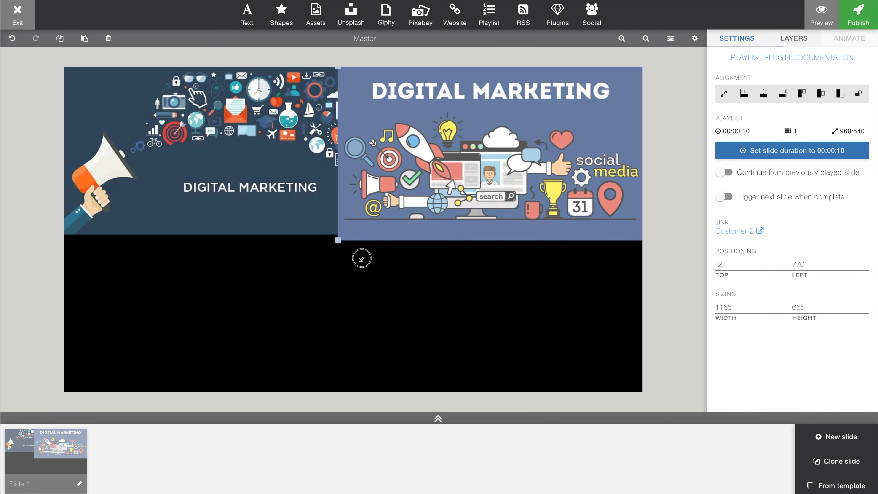
left_click(488, 16)
left_click(304, 343)
left_click_drag(288, 231, 215, 272)
left_click_drag(498, 147, 353, 230)
- Insert the 960:540 Customer 4 playlist, scaled to fill the Master slide's lower-right quarter, and exit the editor
left_click(489, 16)
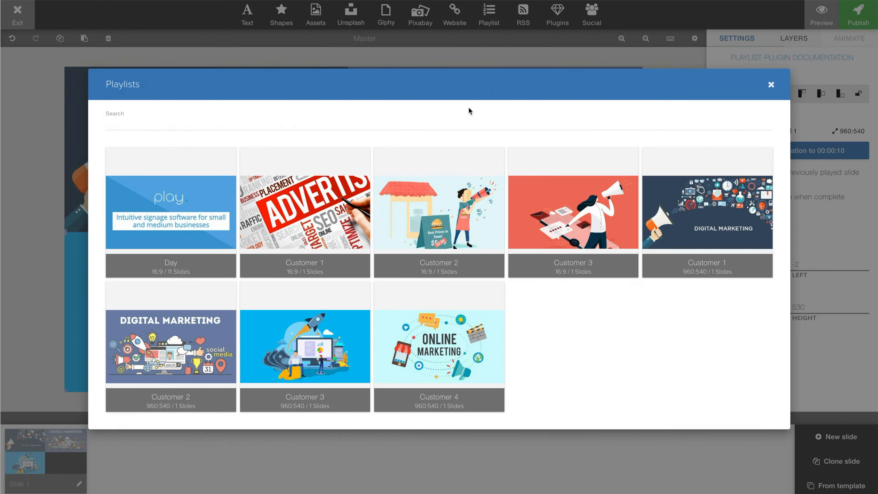
left_click(476, 334)
left_click_drag(455, 272, 527, 314)
left_click_drag(210, 148, 348, 232)
left_click(668, 236)
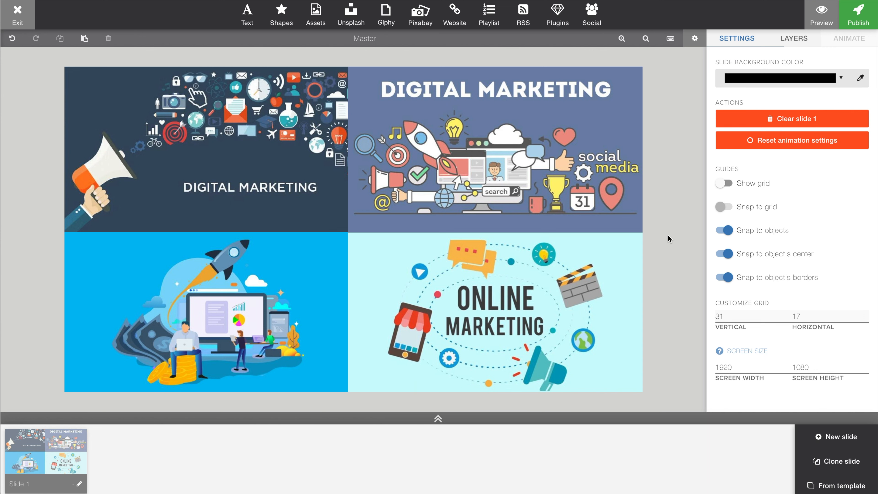
left_click(17, 16)
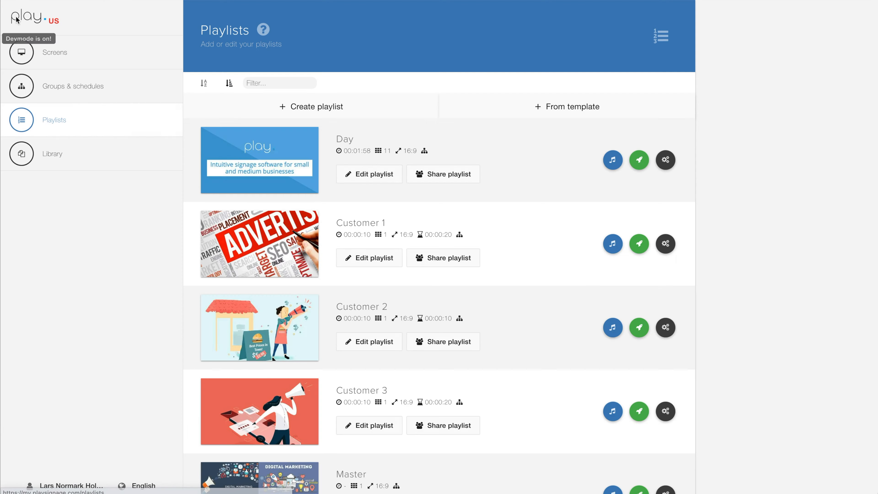
scroll(515, 355, "down", 8)
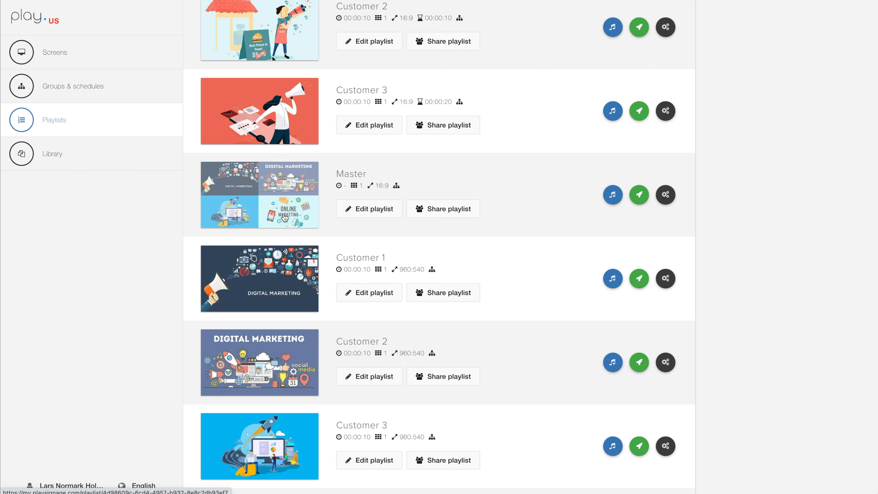
scroll(286, 227, "down", 4)
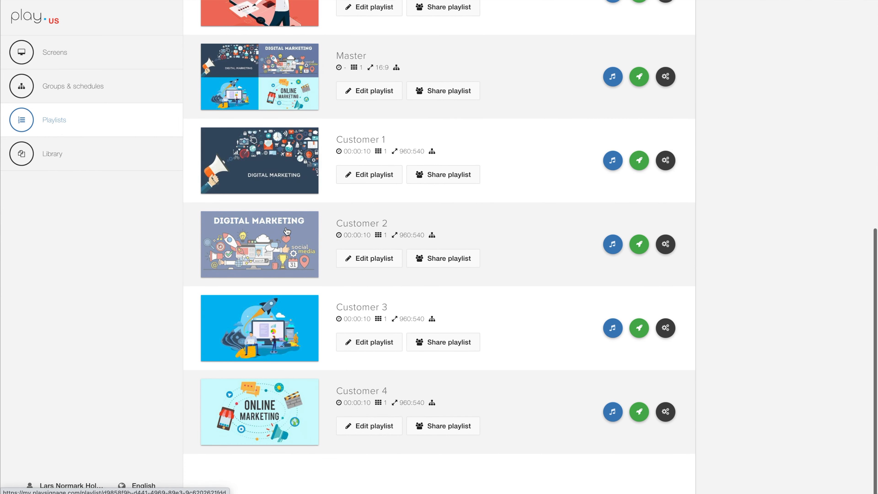